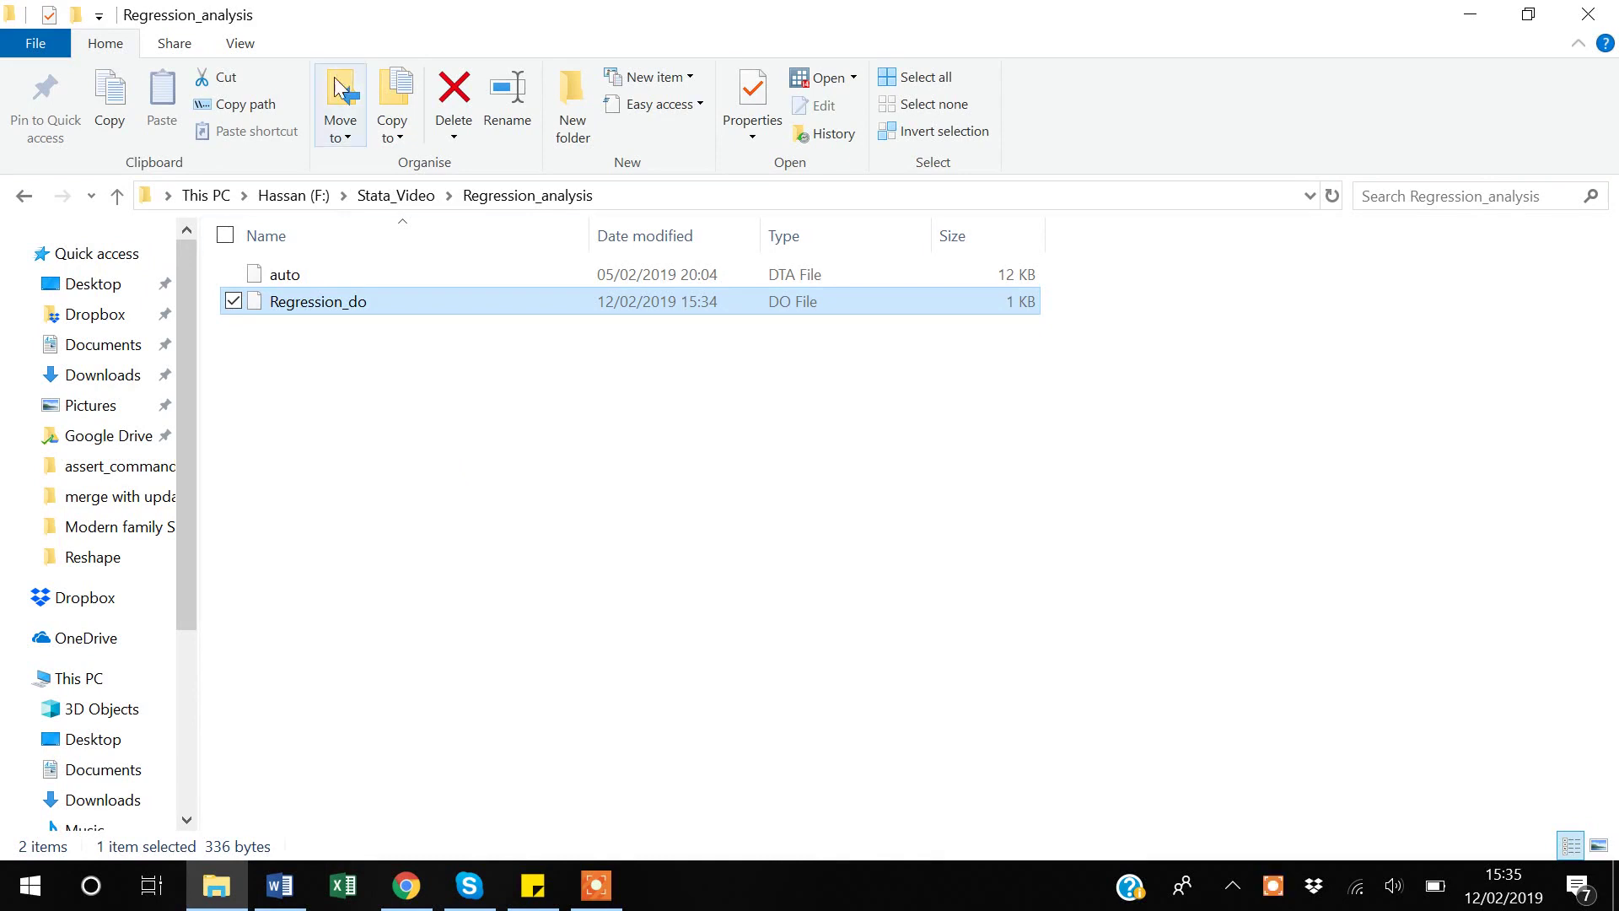
Open the Regression_do file and run its first lines, from clear through the command that loads auto.dta.
{"action": "double_click", "coordinate": [304, 309]}
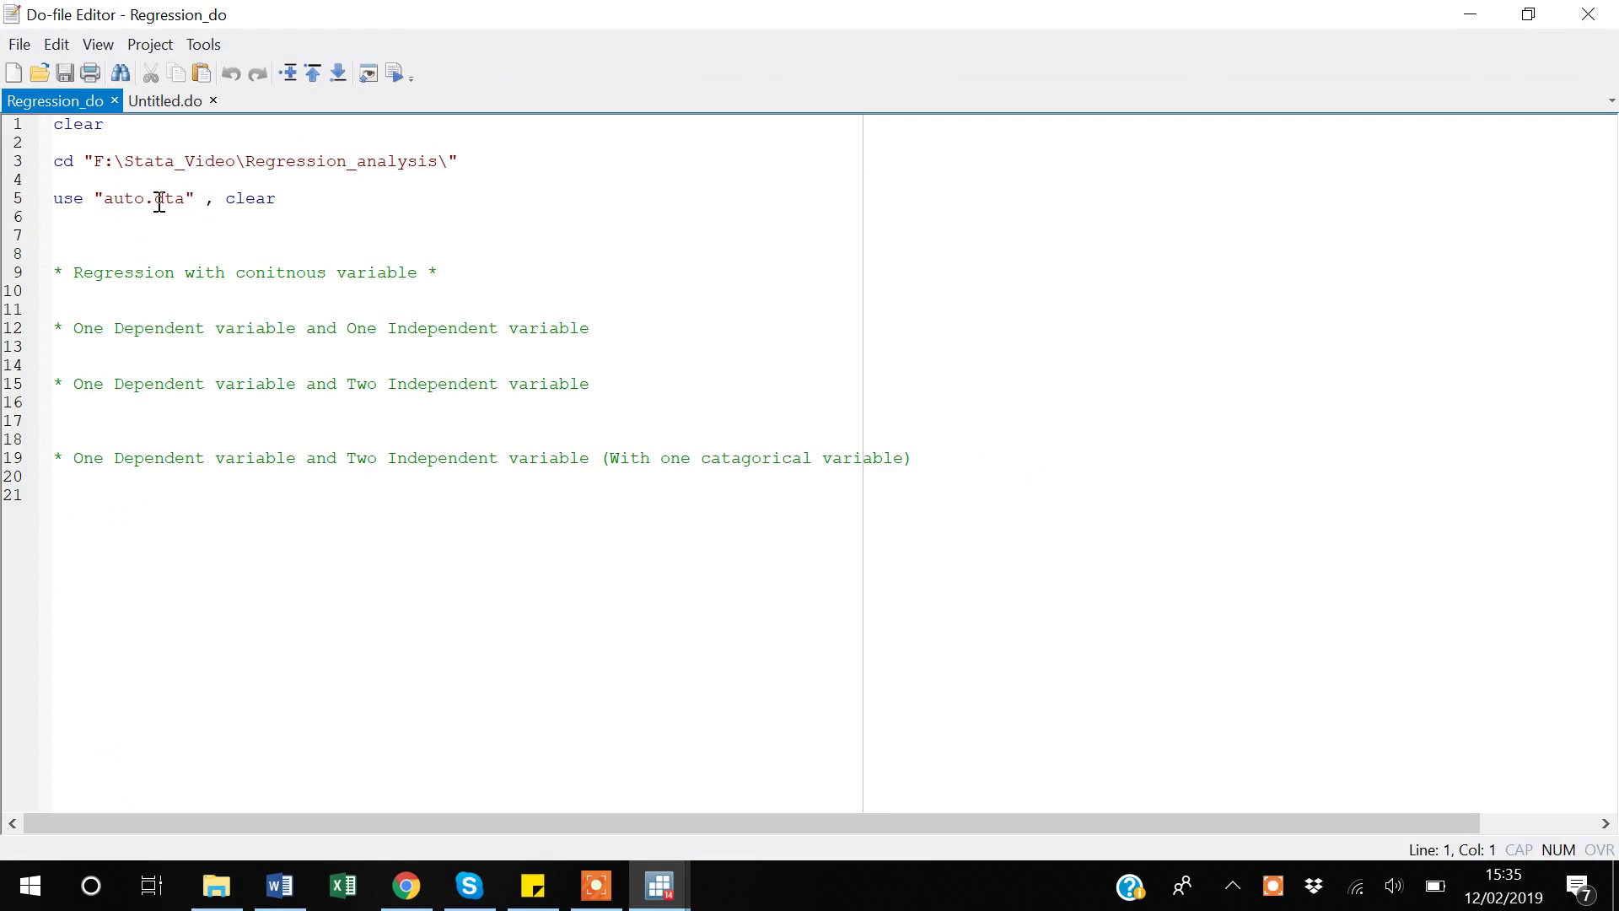
{"action": "left_click", "coordinate": [232, 177]}
{"action": "key", "text": "shift+Up"}
{"action": "key", "text": "shift+Up"}
{"action": "left_click", "coordinate": [234, 178]}
{"action": "key", "text": "Down"}
{"action": "key", "text": "Down"}
{"action": "key", "text": "Down"}
{"action": "key", "text": "ctrl+shift+Home"}
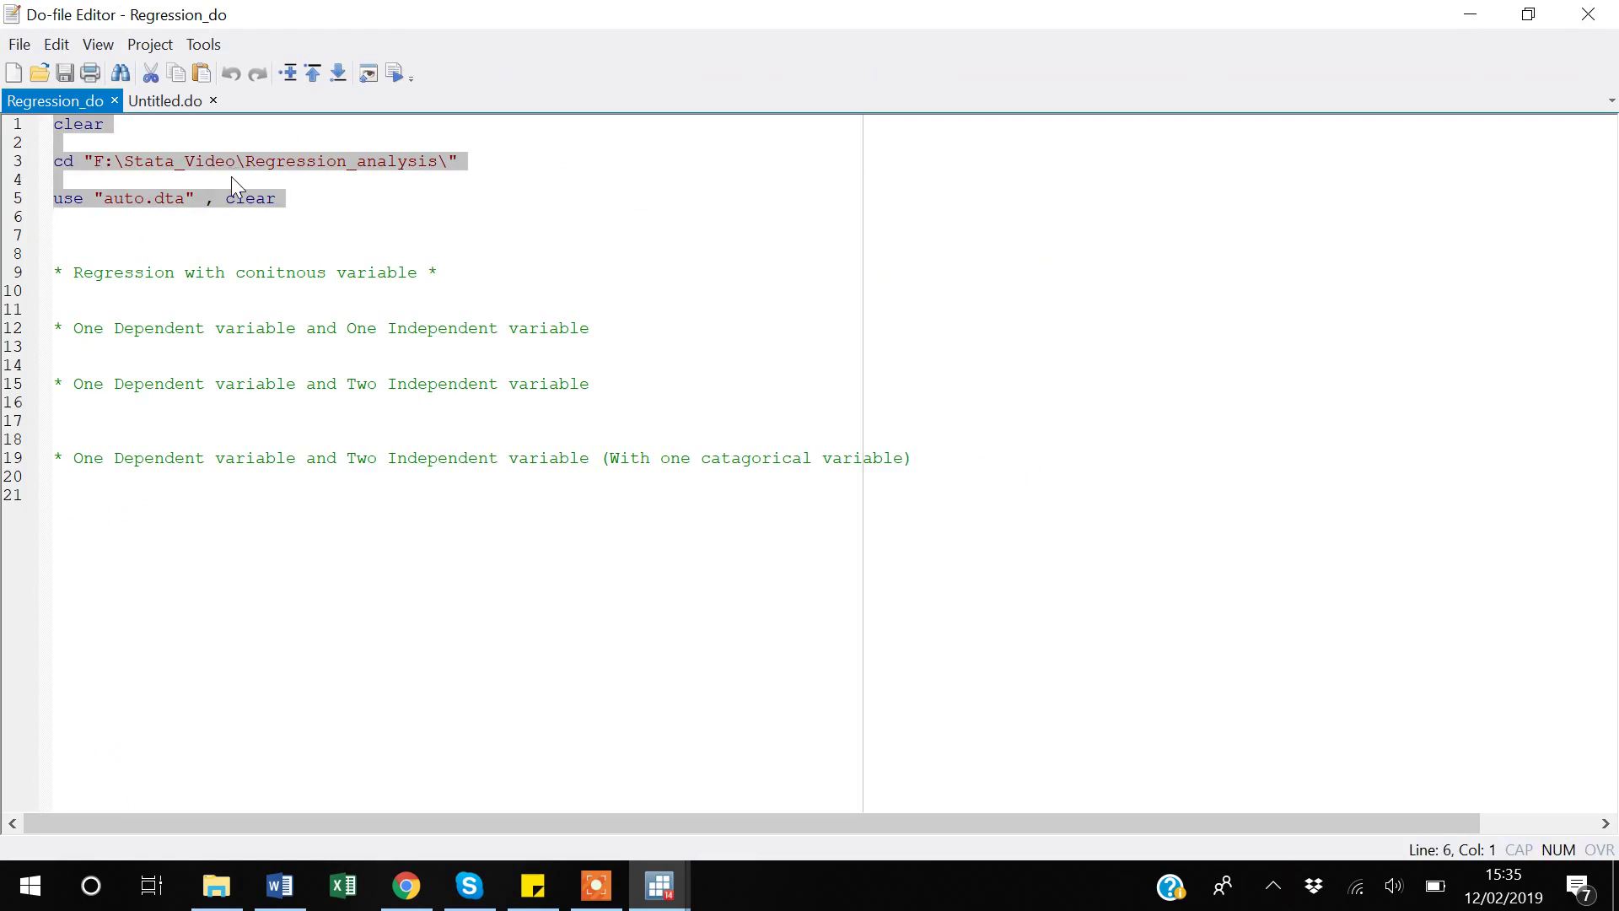
{"action": "key", "text": "ctrl+d"}
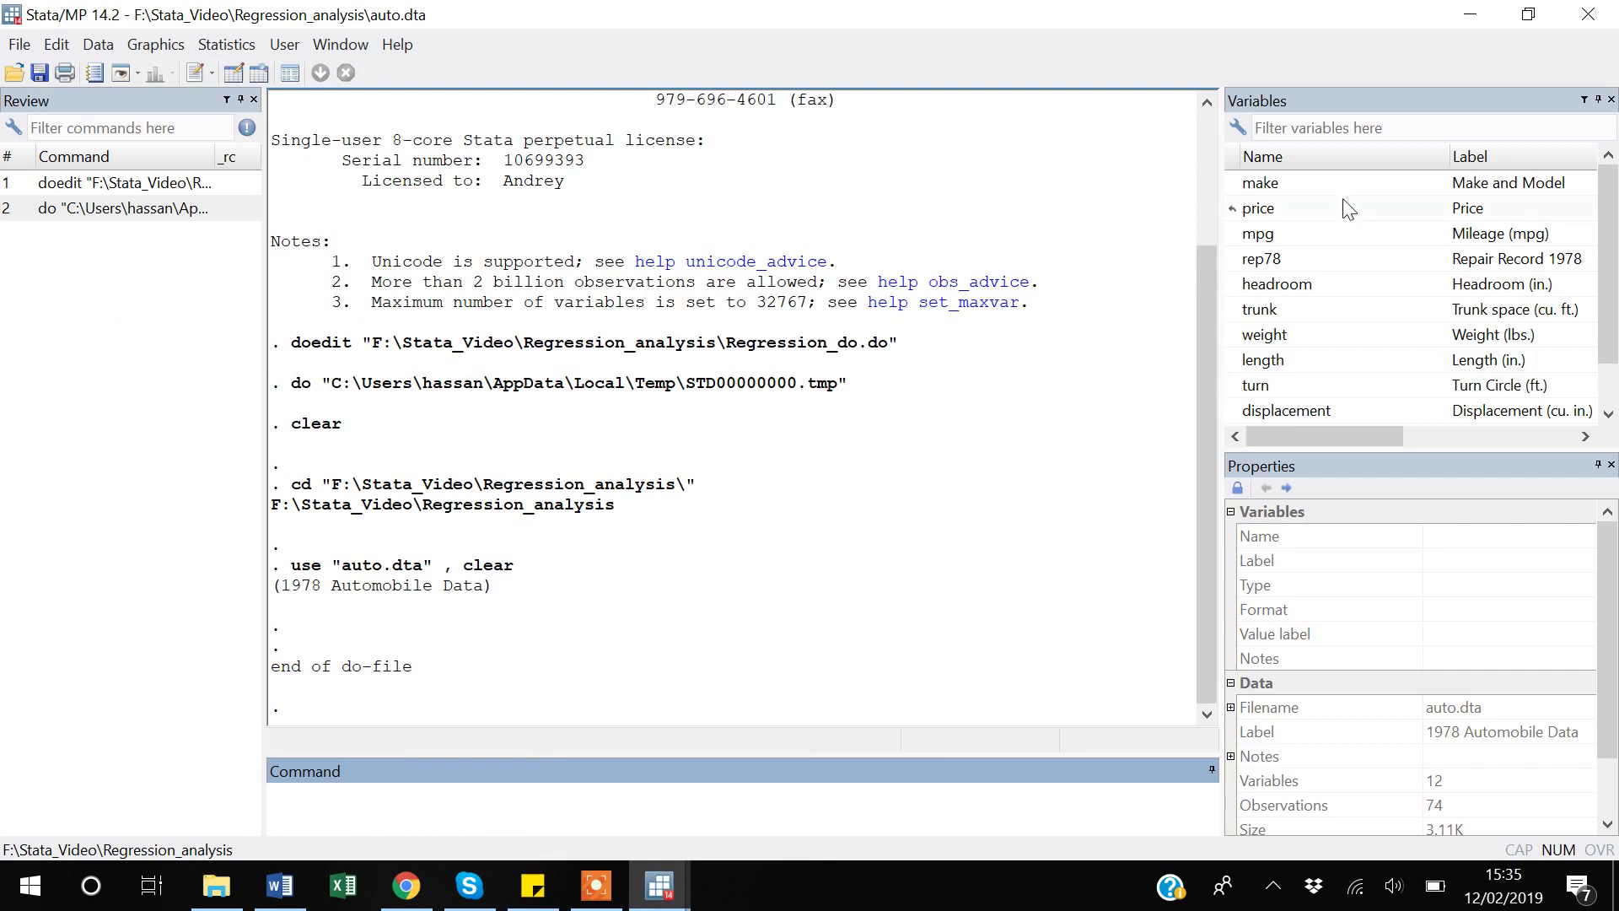
Regress price on mpg with "reg price mpg" and examine the coefficient and p-value of mpg.
{"action": "left_click", "coordinate": [1260, 211]}
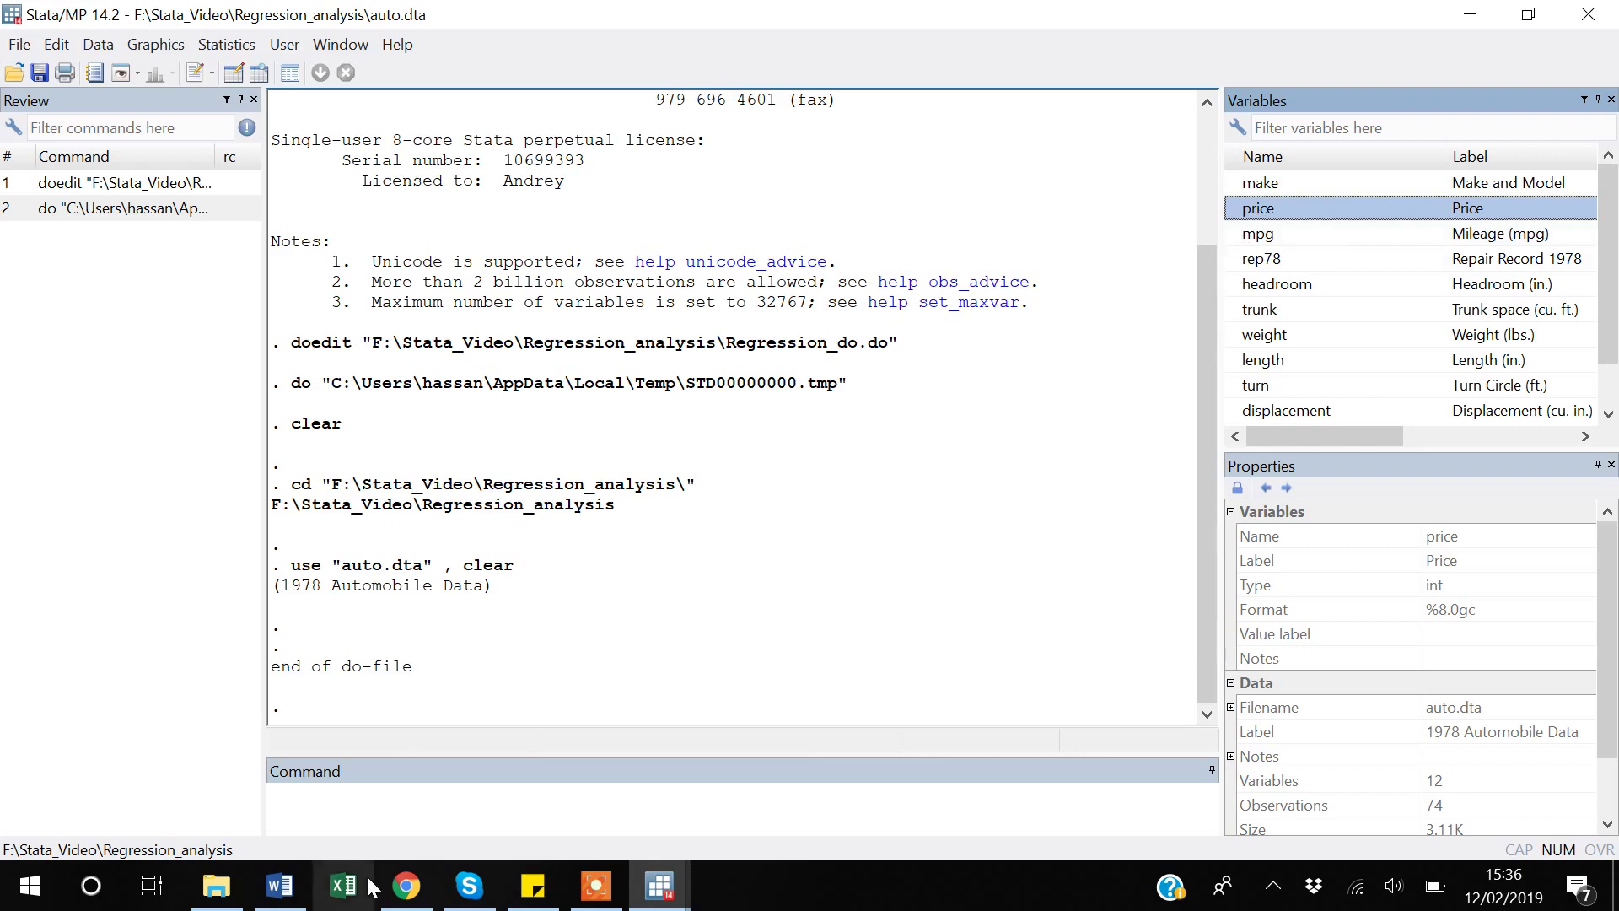
{"action": "left_click", "coordinate": [385, 808]}
{"action": "type", "text": "reg"}
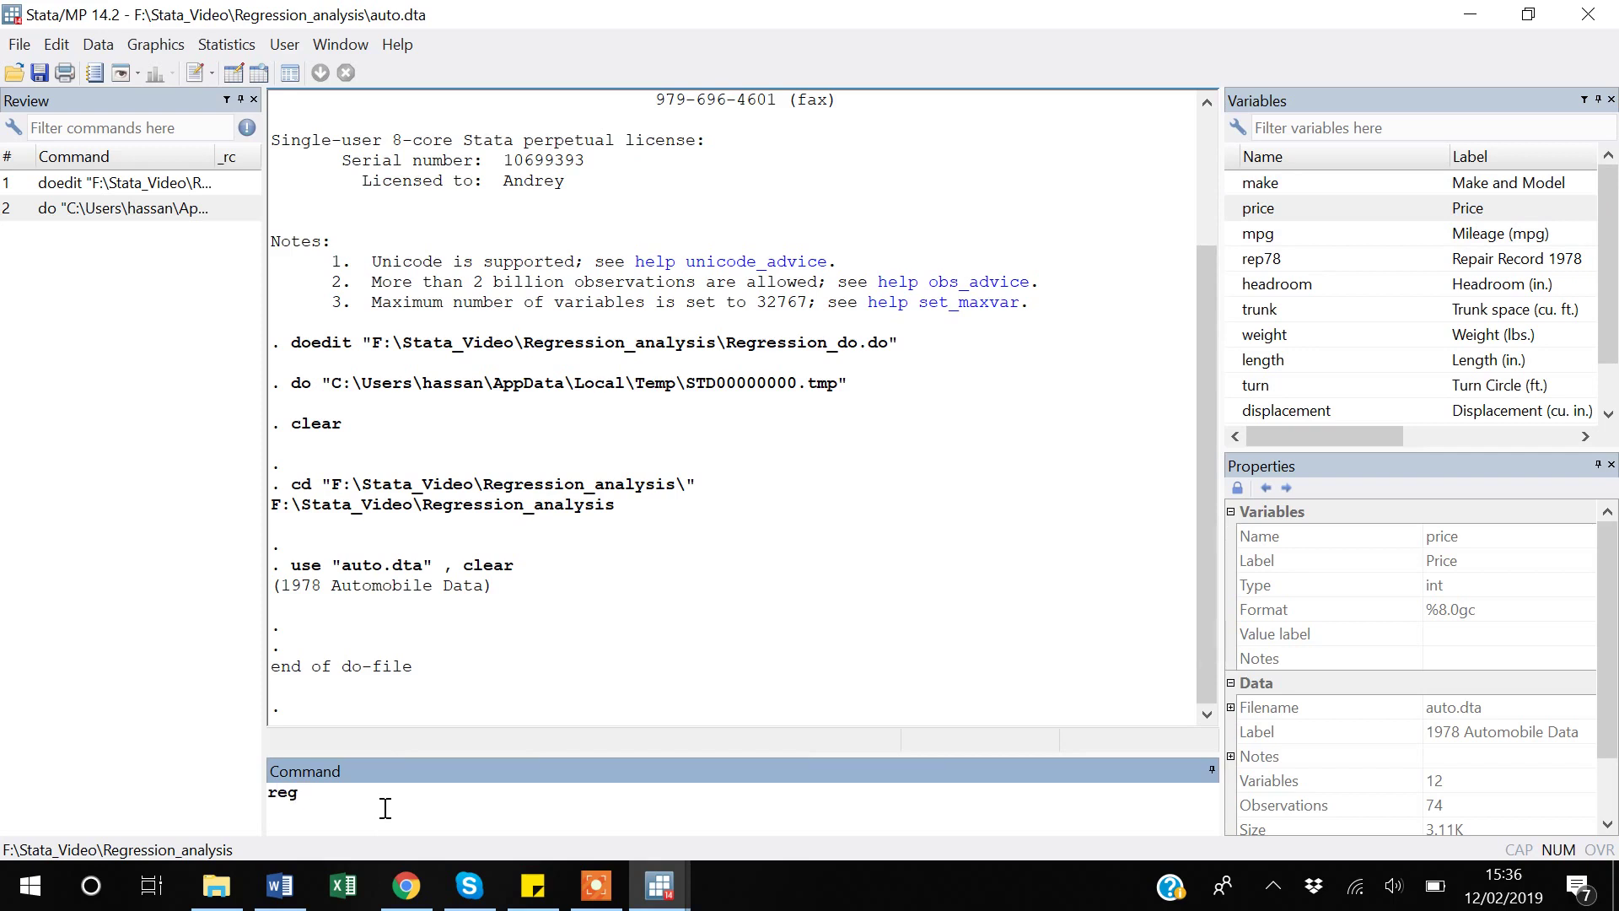
{"action": "double_click", "coordinate": [1232, 212]}
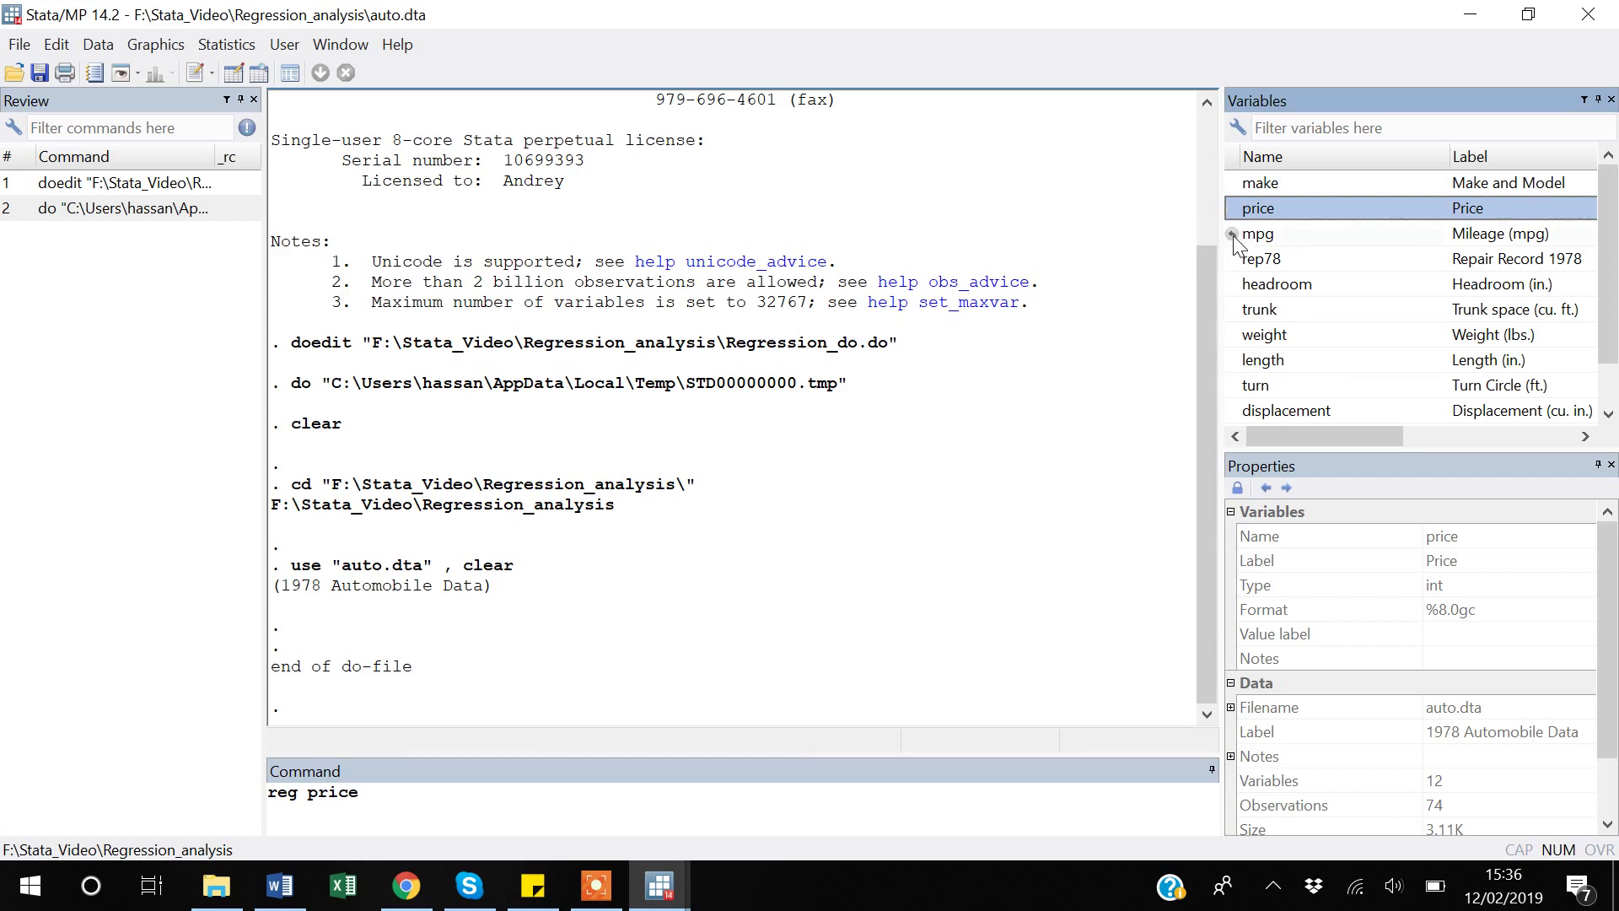
{"action": "double_click", "coordinate": [1233, 235]}
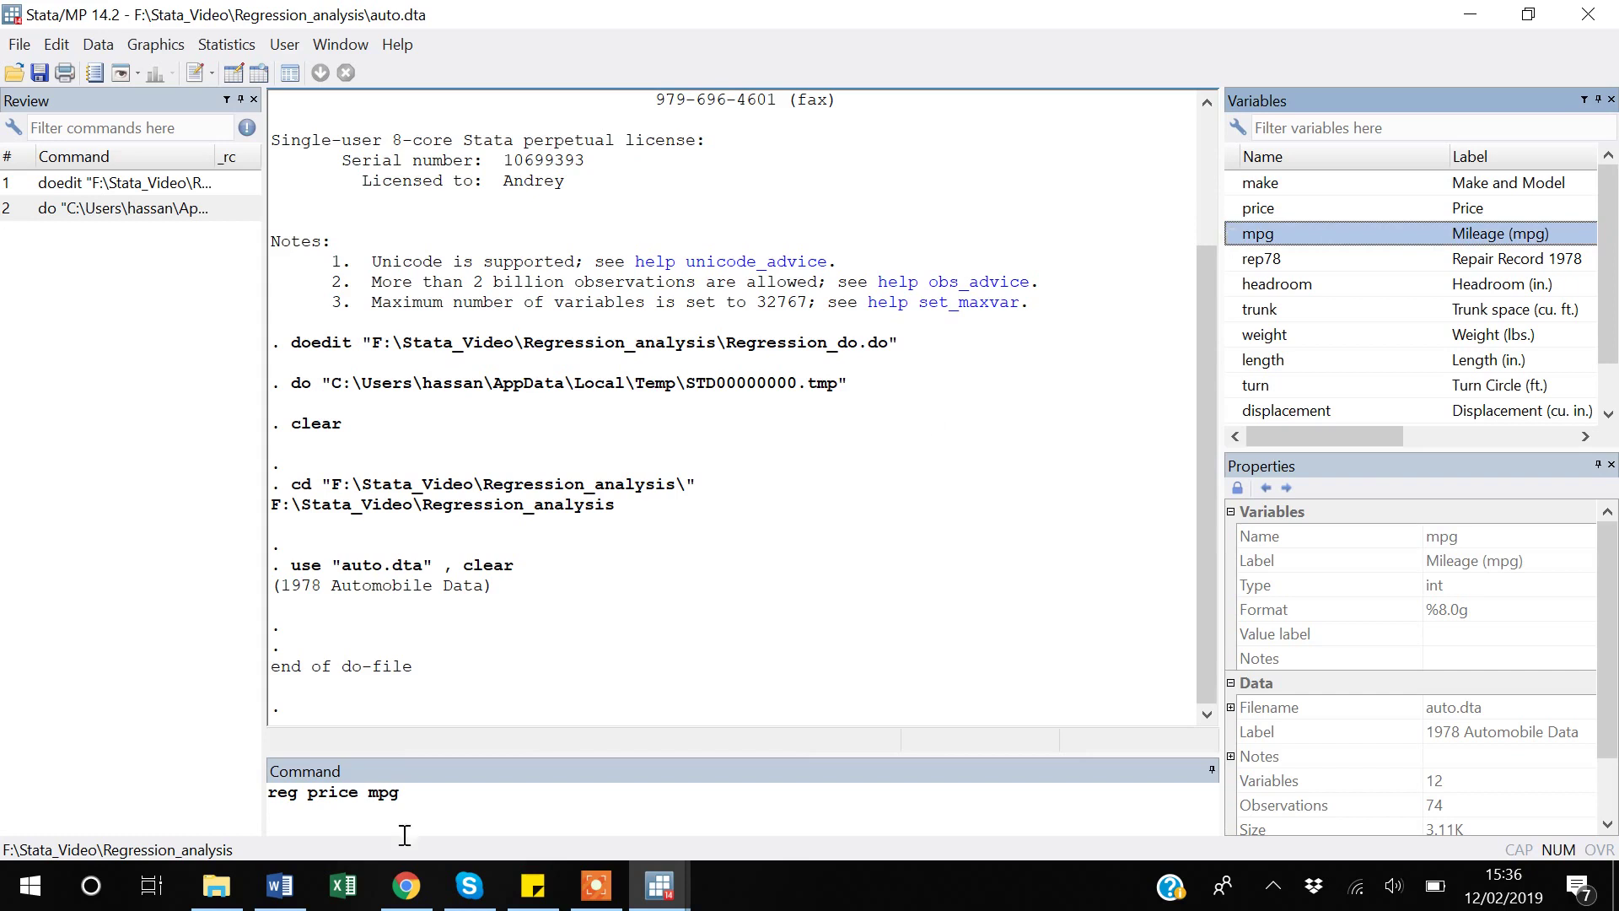
{"action": "left_click", "coordinate": [462, 816]}
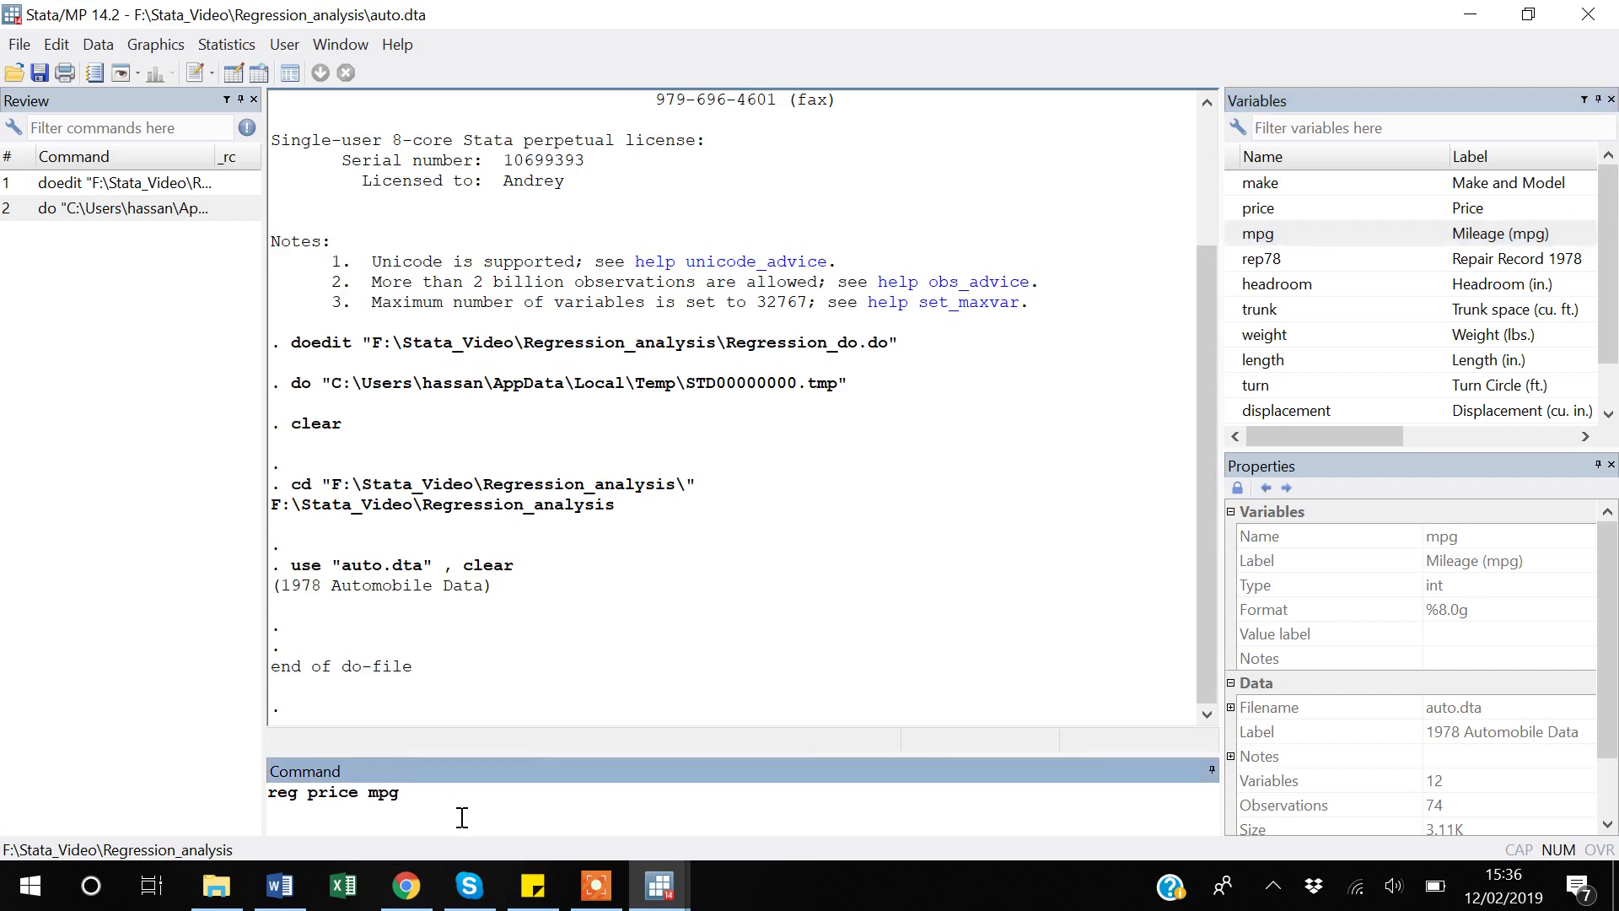
{"action": "key", "text": "Return"}
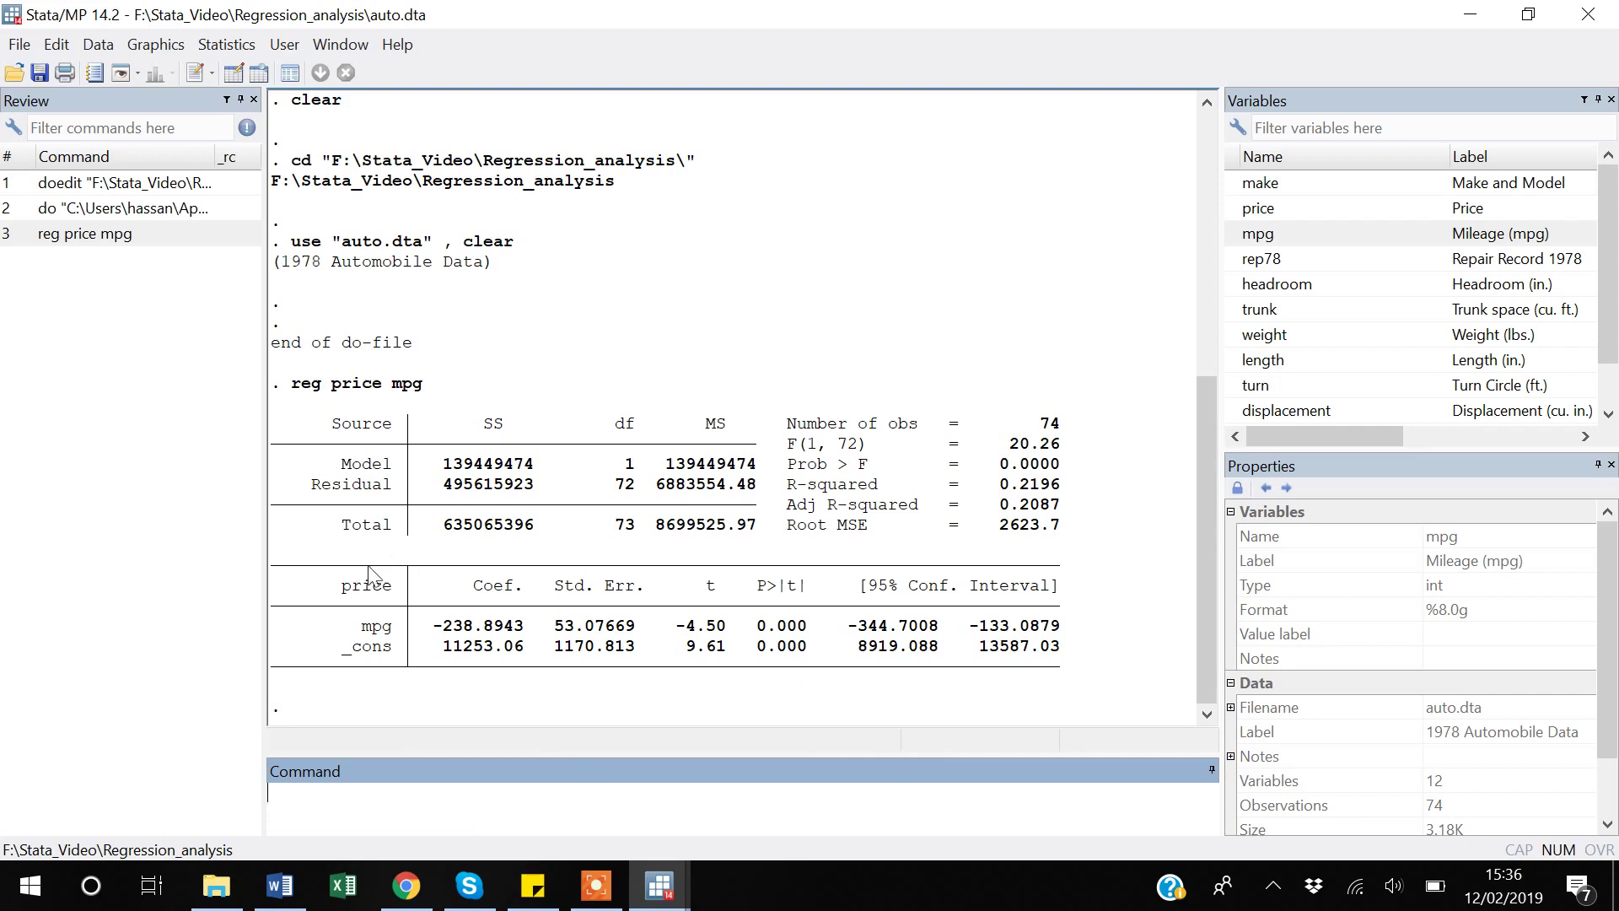
{"action": "left_click_drag", "start_coordinate": [533, 629], "coordinate": [438, 632]}
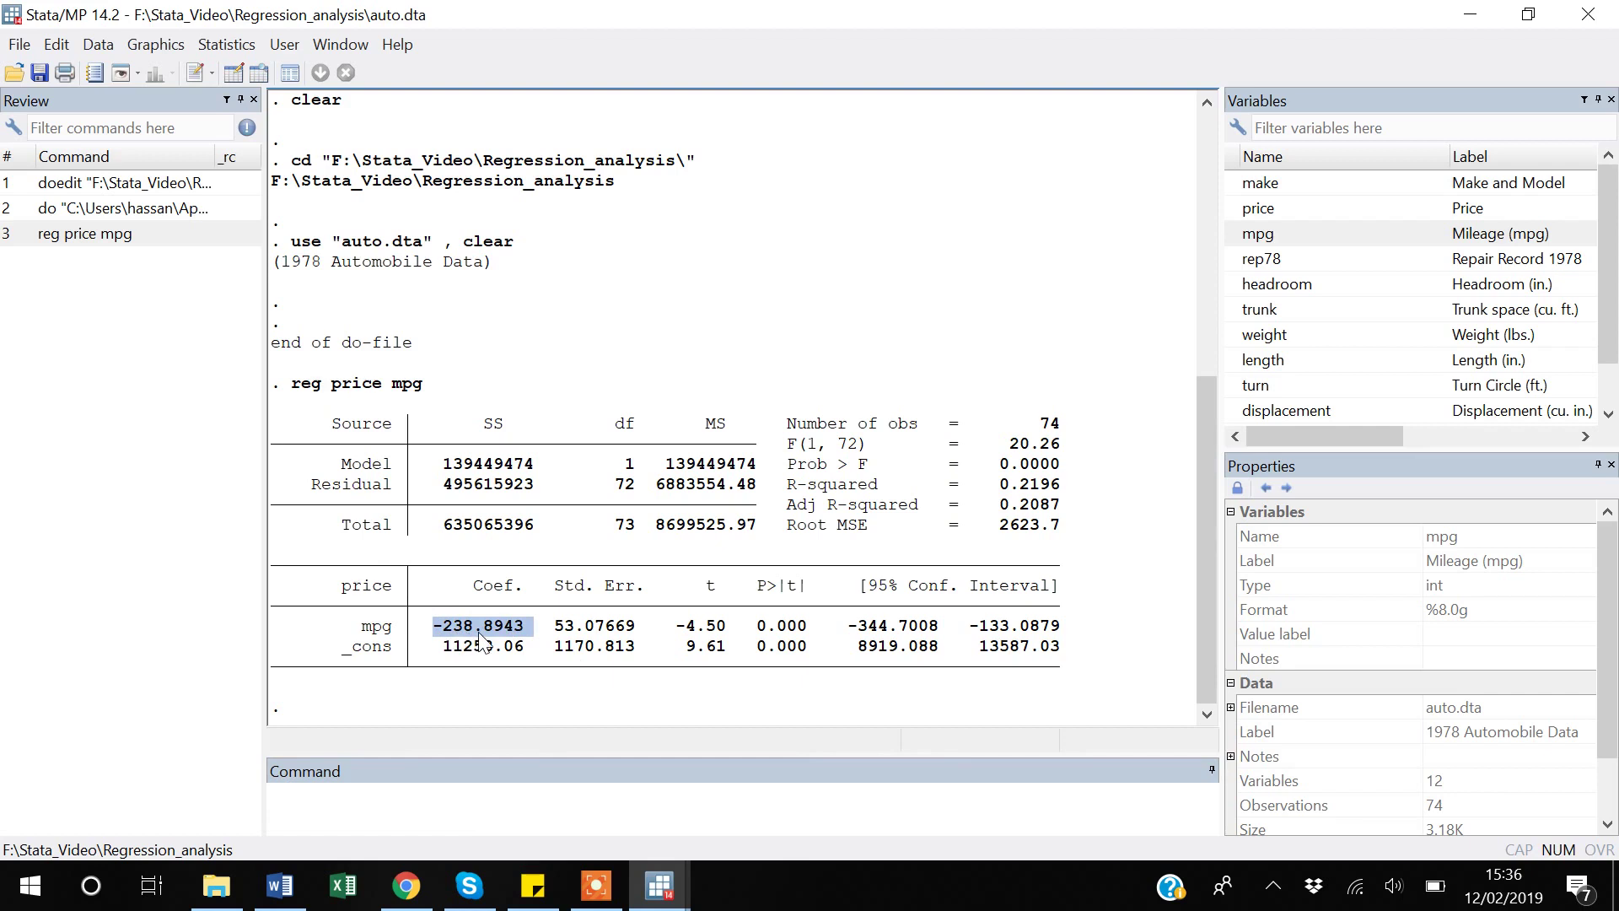
{"action": "left_click_drag", "start_coordinate": [809, 629], "coordinate": [761, 631]}
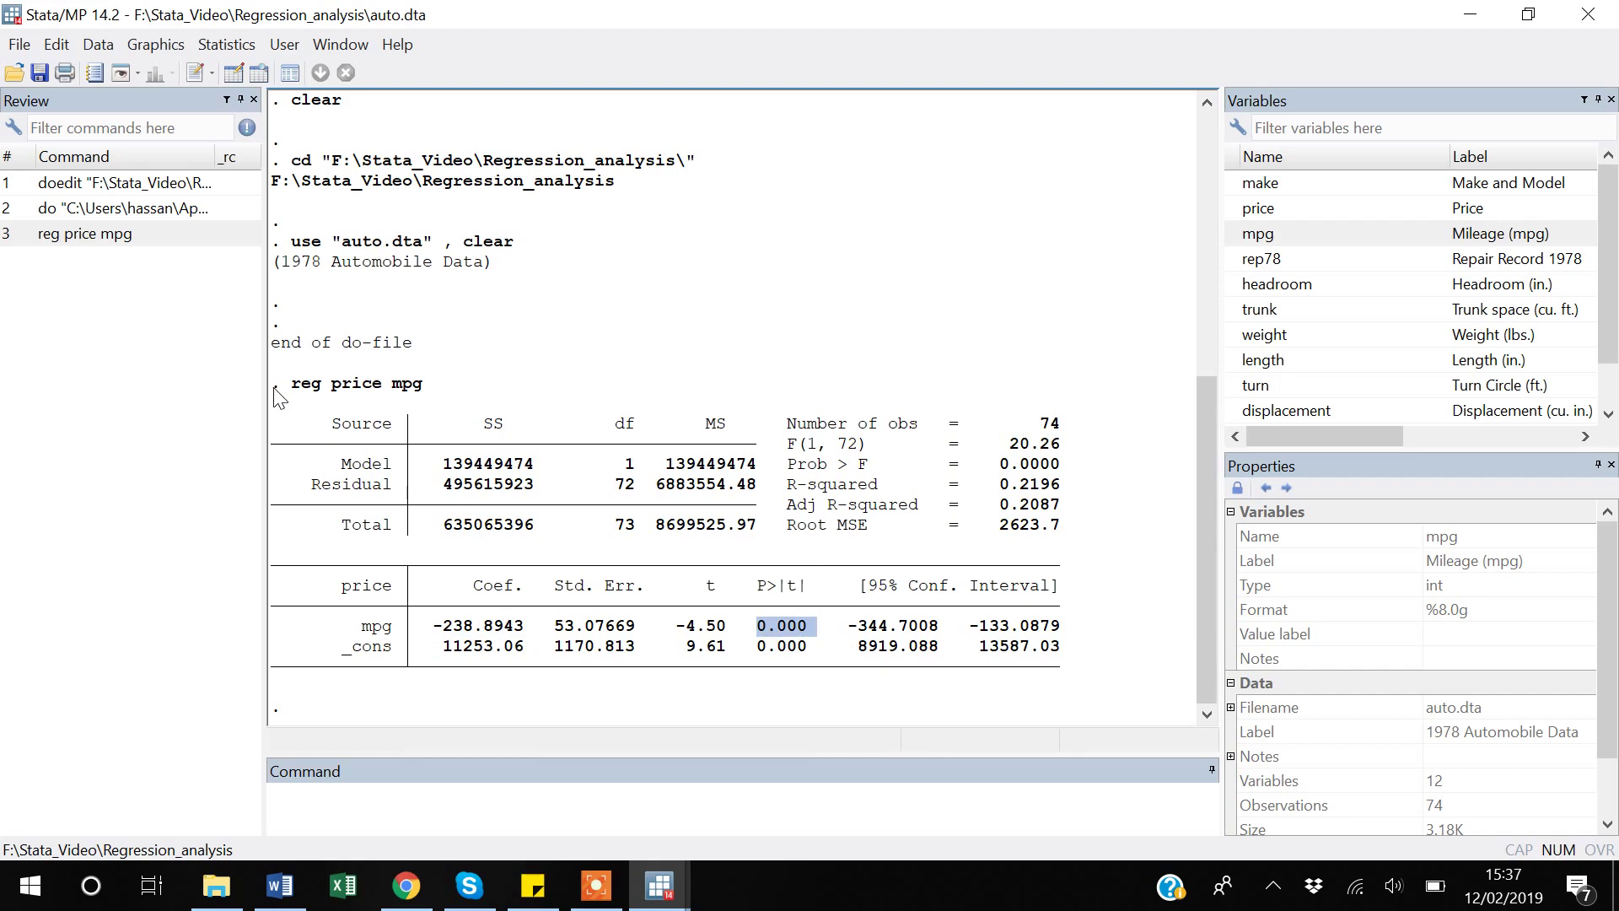
Copy the whole "reg price mpg" output as a picture and paste it into the blank Word document.
{"action": "left_click_drag", "start_coordinate": [275, 388], "coordinate": [1094, 679]}
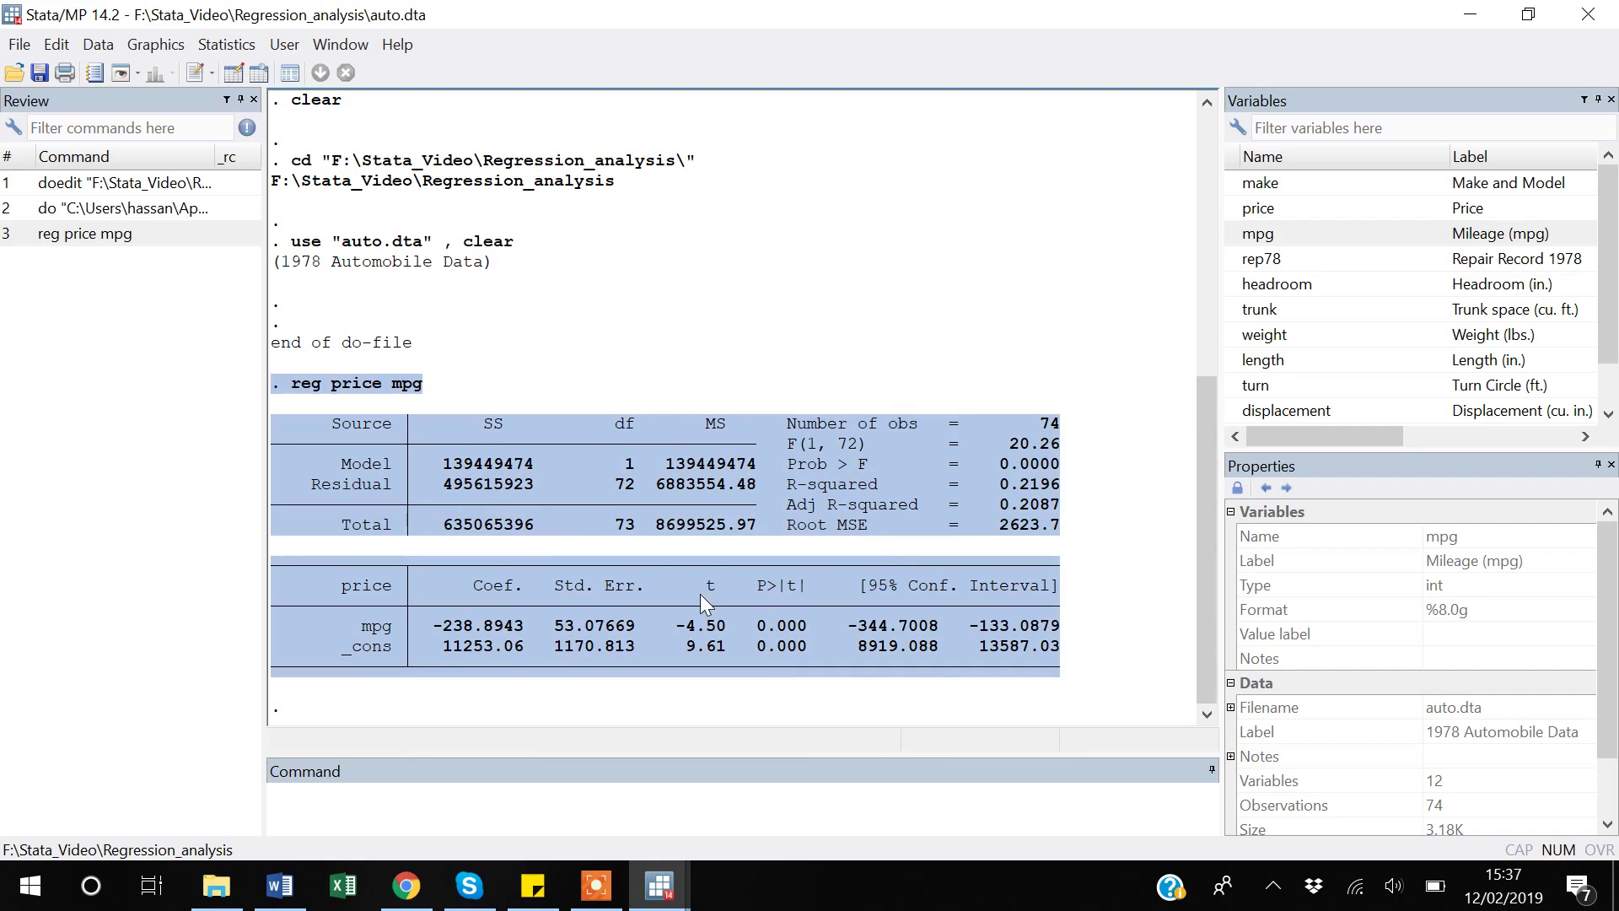
{"action": "right_click", "coordinate": [524, 452]}
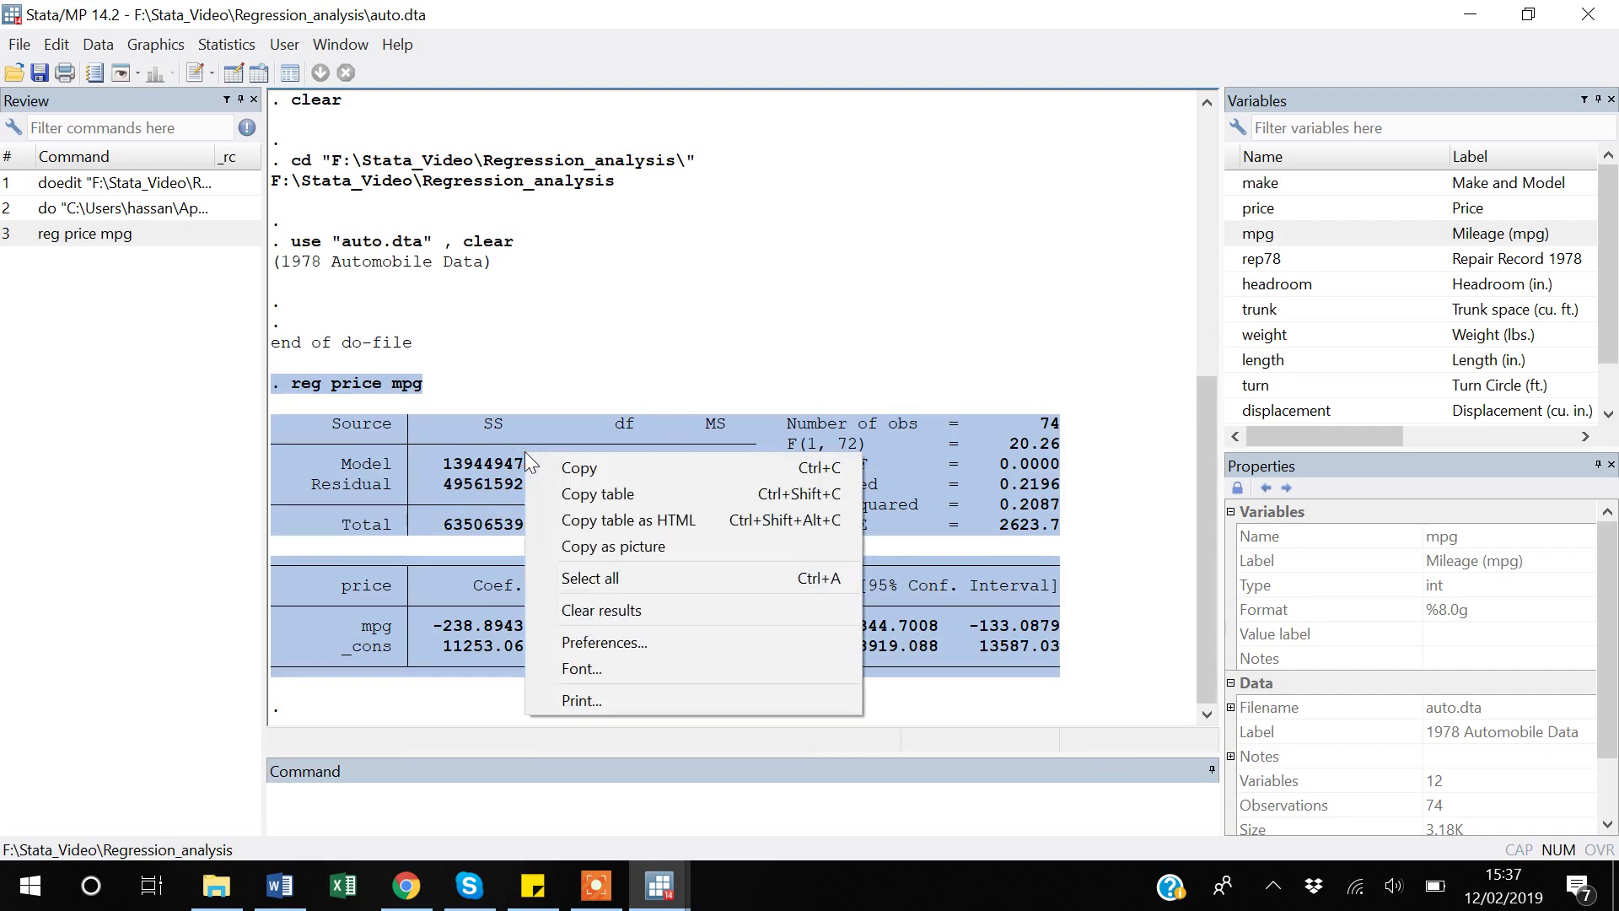
{"action": "left_click", "coordinate": [622, 554]}
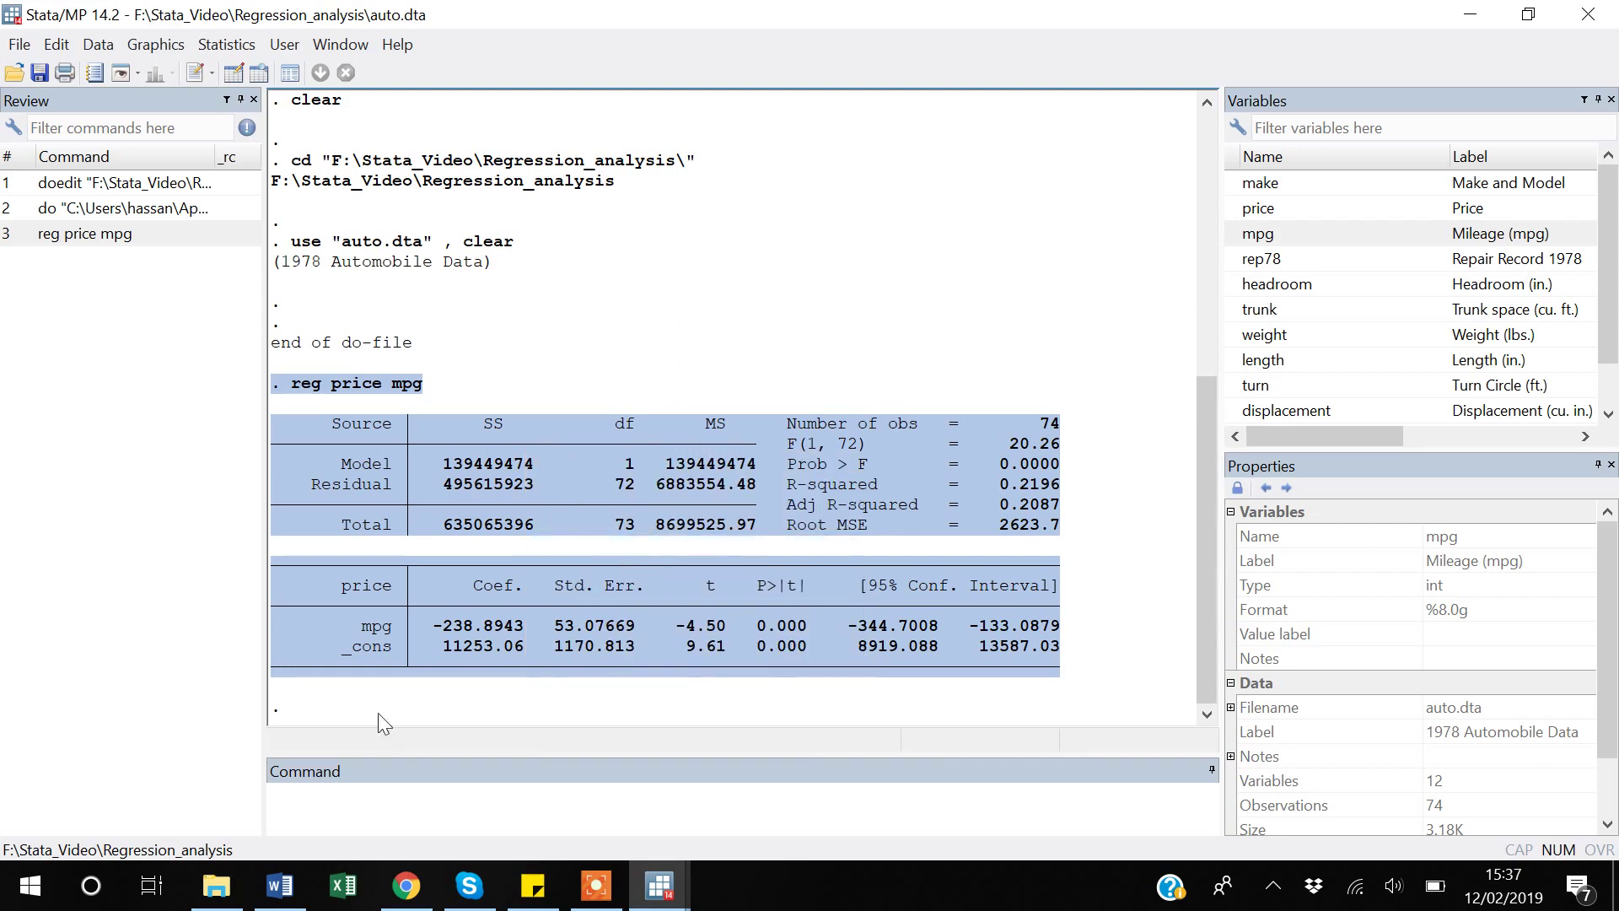
{"action": "left_click", "coordinate": [280, 886]}
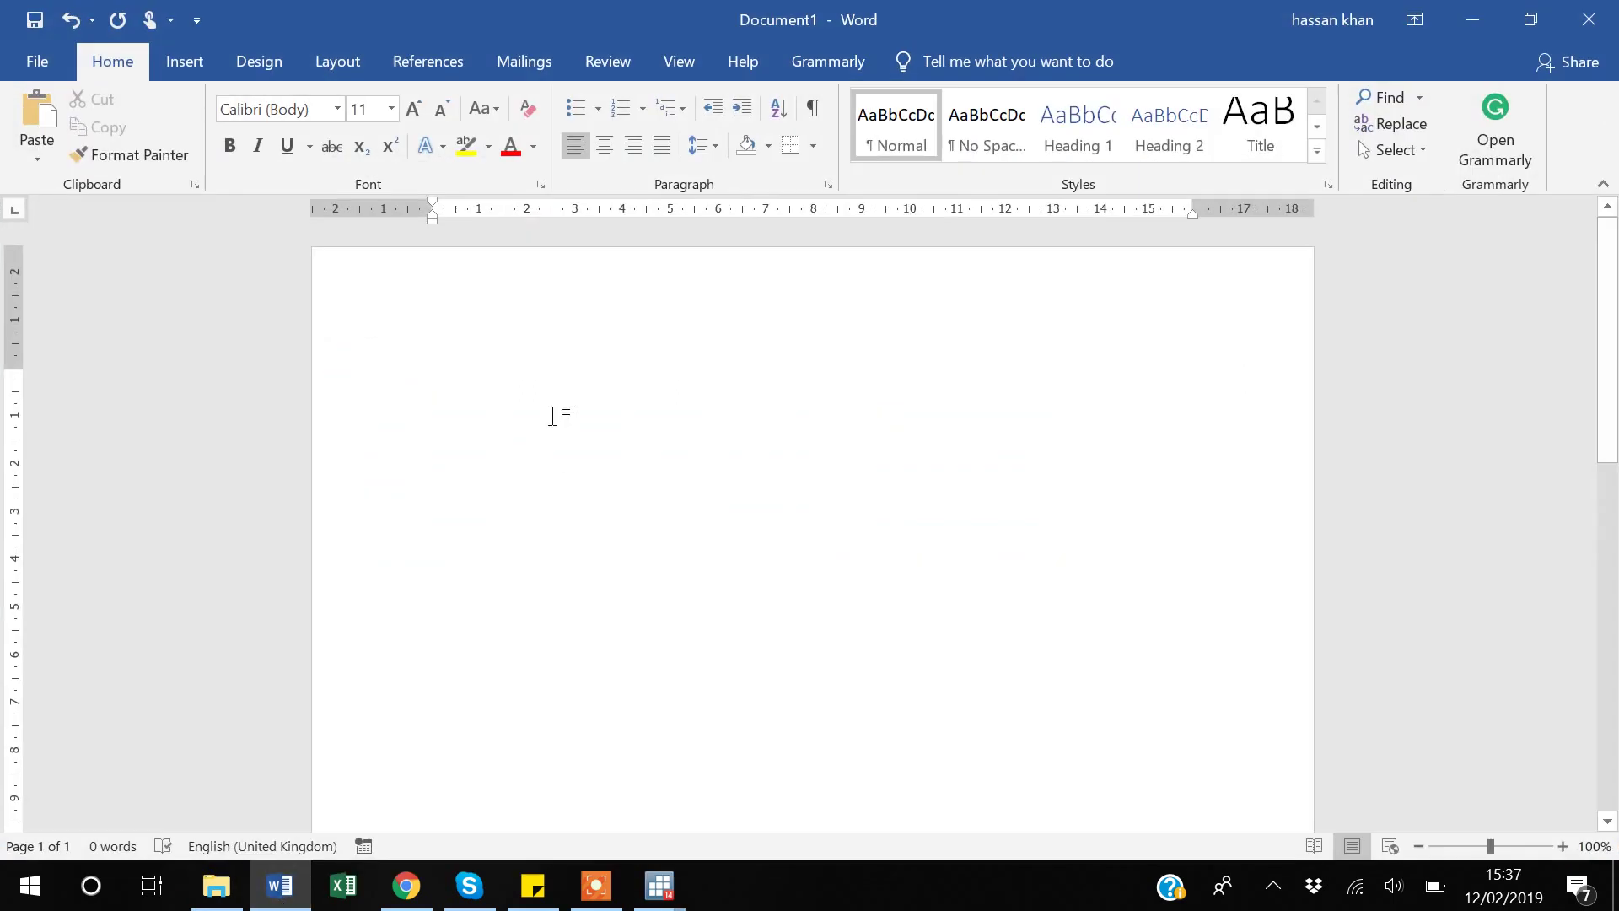
{"action": "key", "text": "ctrl+v"}
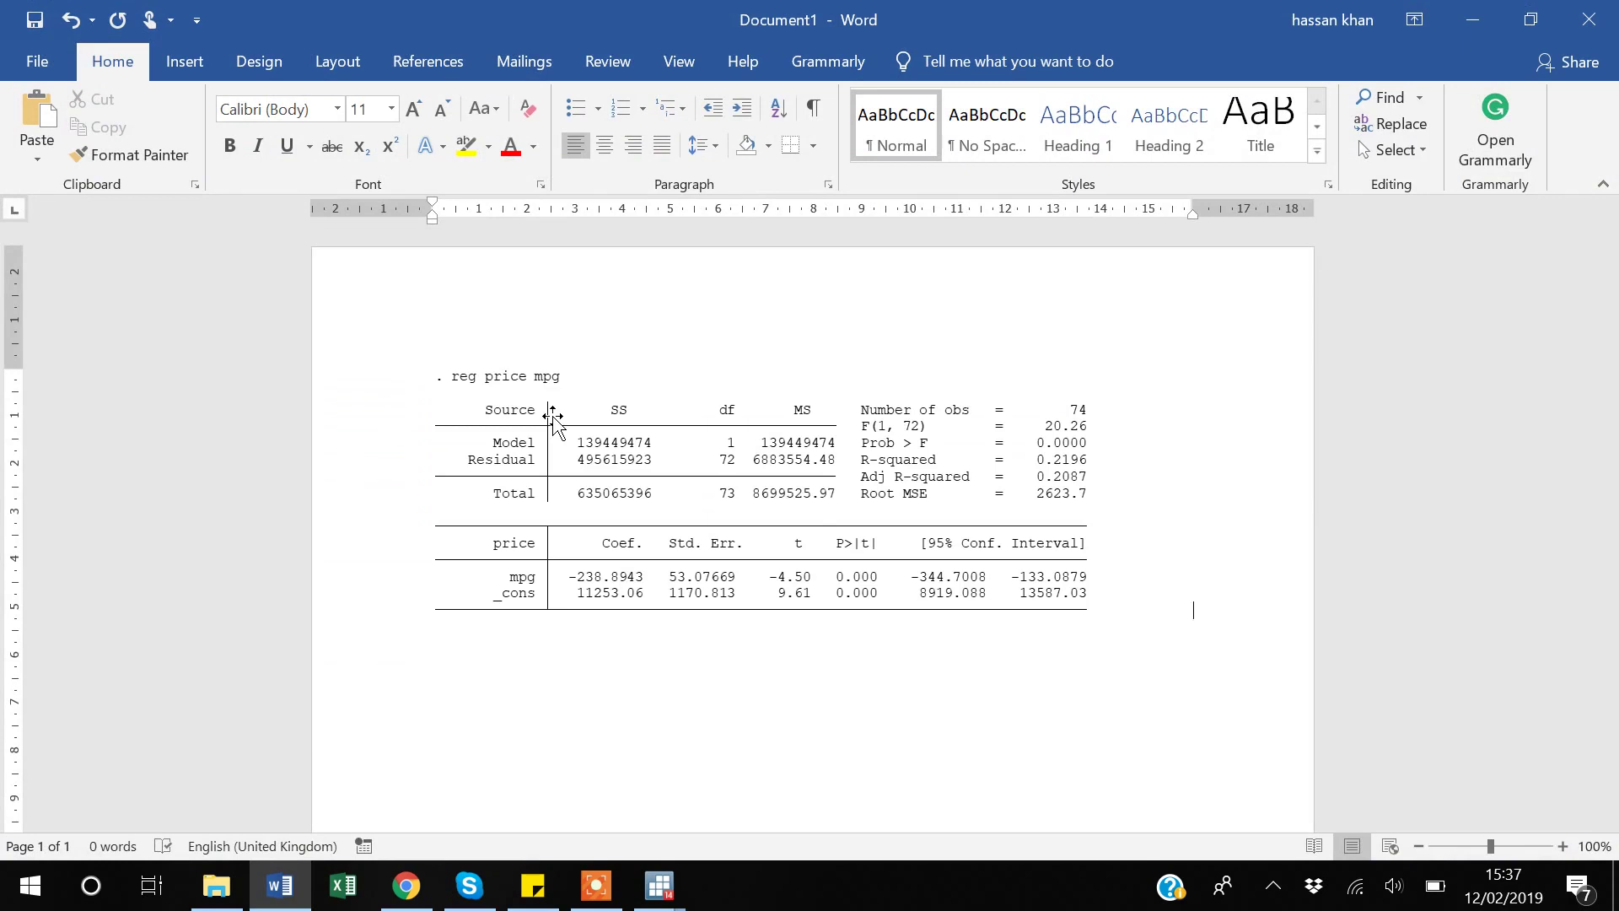
Switch back to the main Stata window and list the stored regression results with "return list".
{"action": "left_click", "coordinate": [660, 885]}
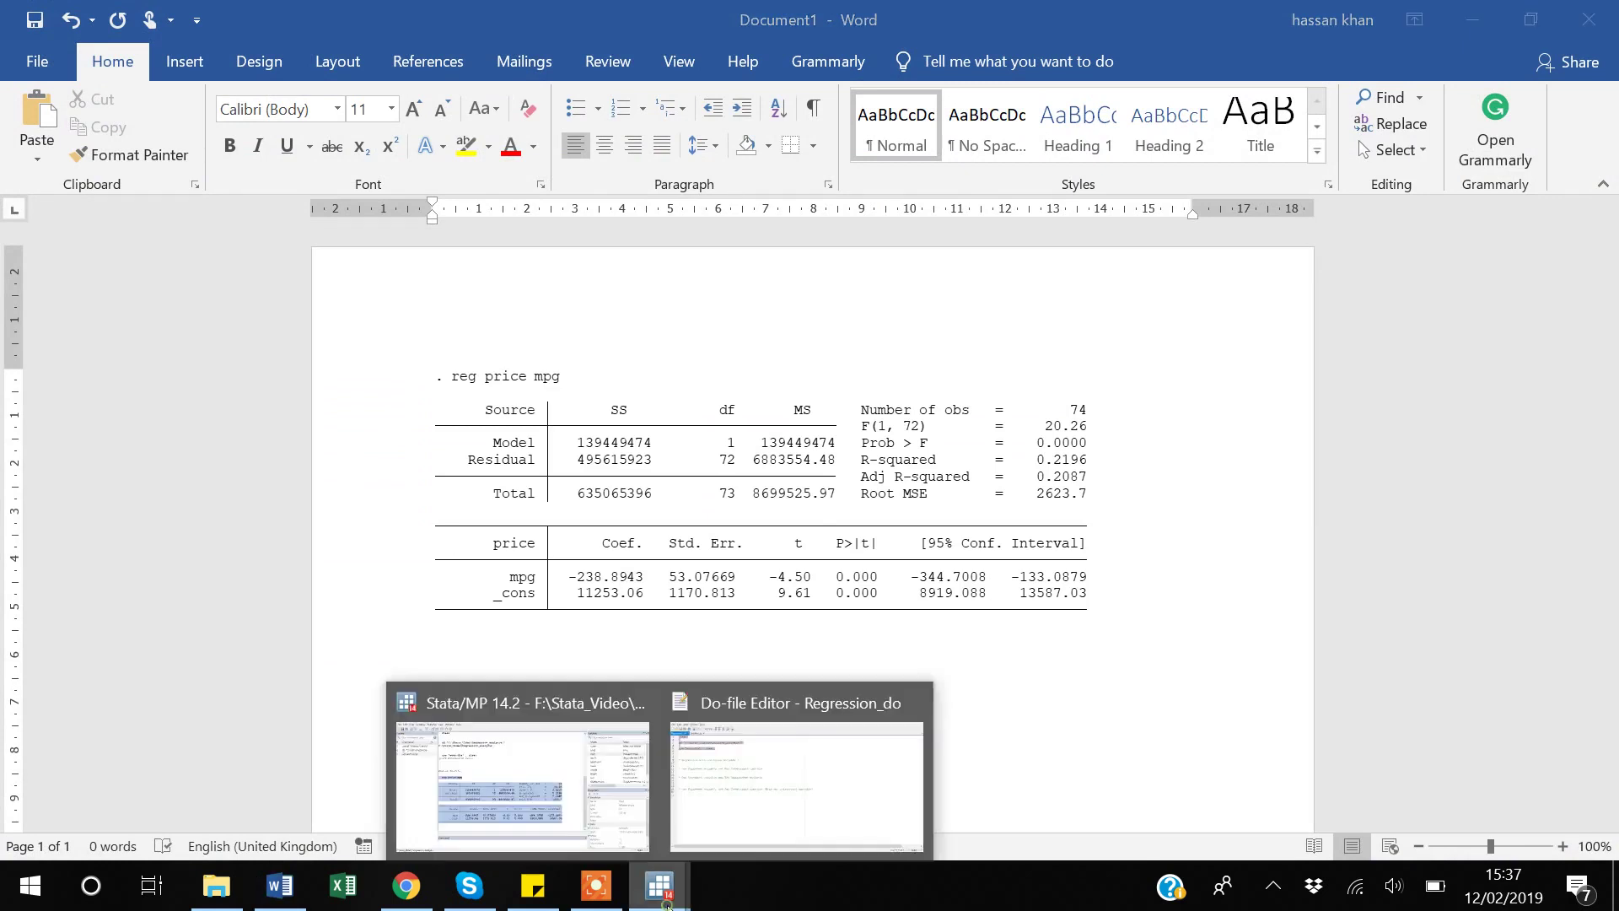
{"action": "left_click", "coordinate": [471, 830]}
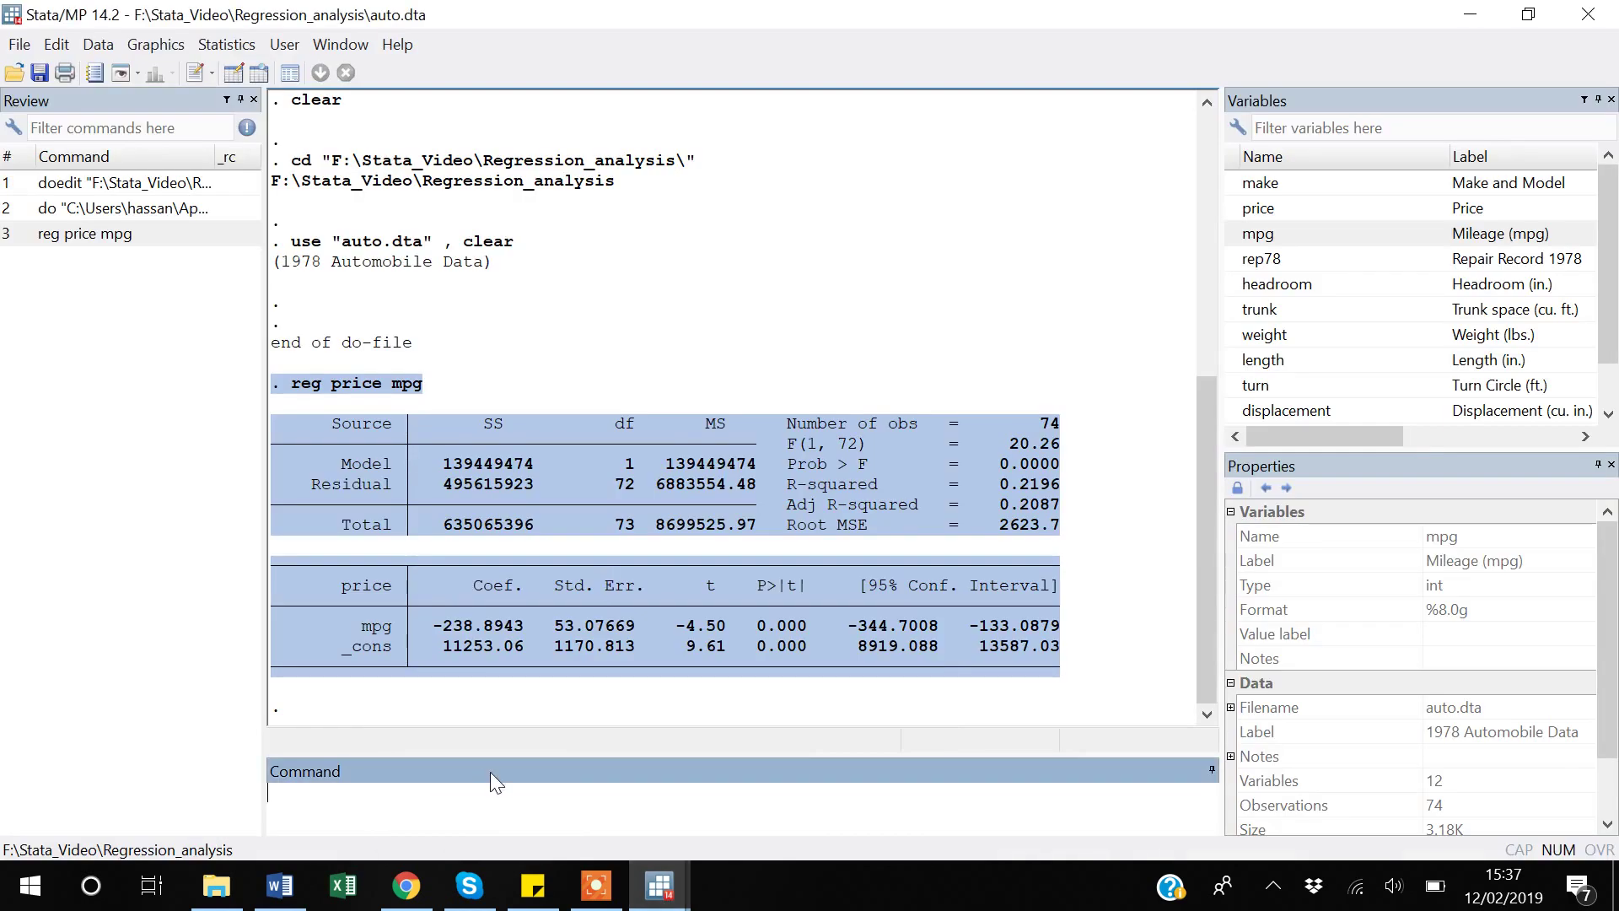
{"action": "left_click", "coordinate": [375, 803]}
{"action": "left_click", "coordinate": [409, 710]}
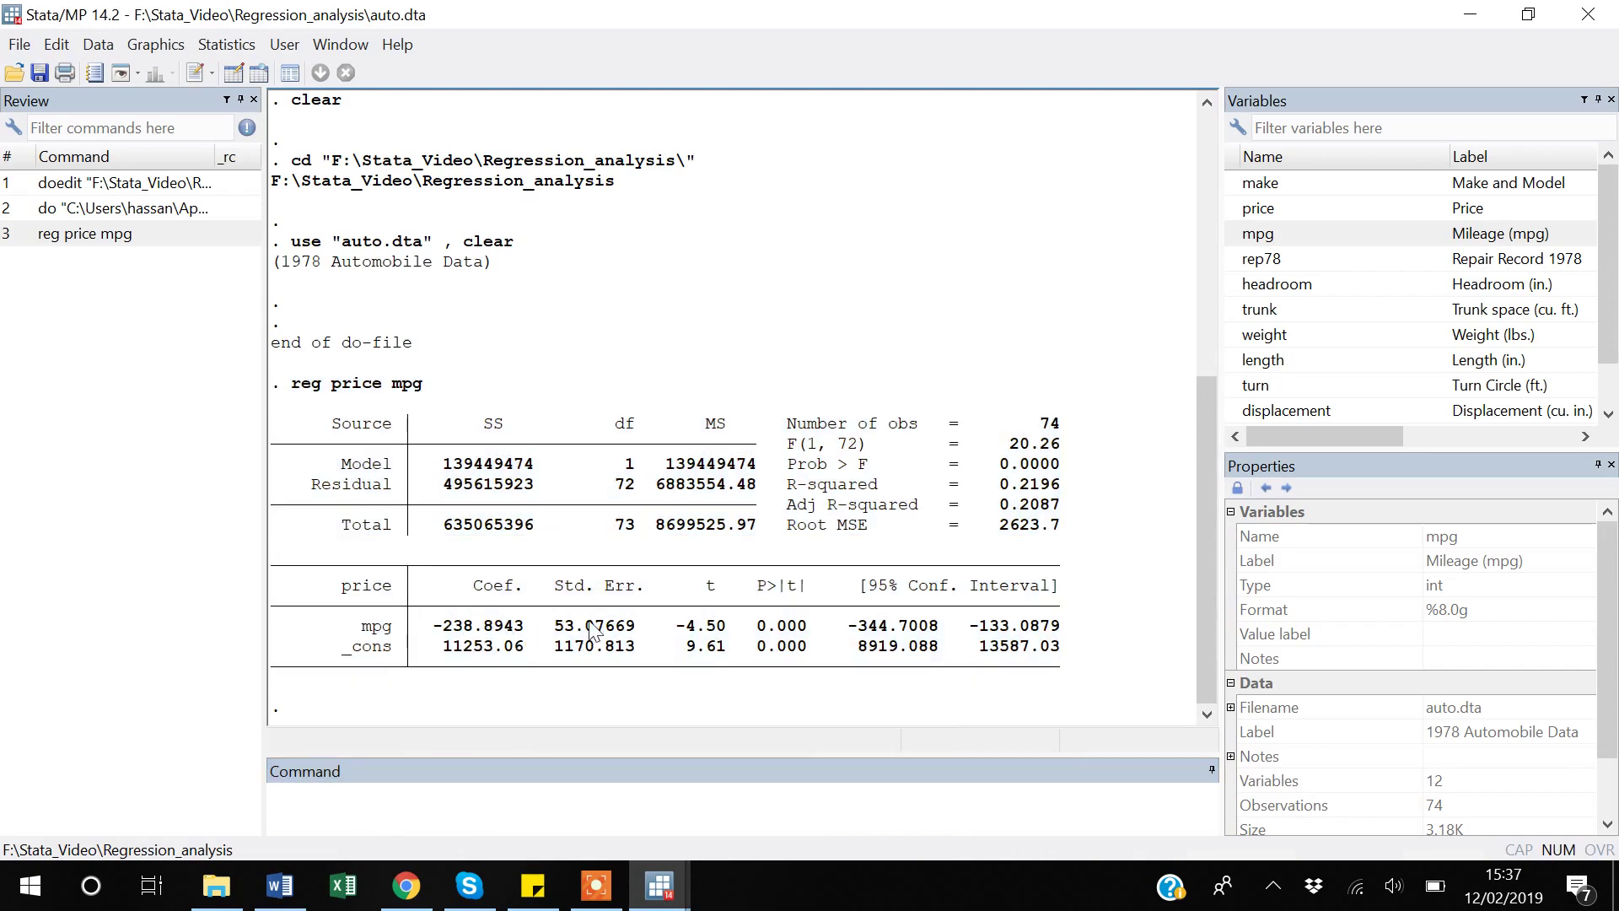
{"action": "left_click", "coordinate": [367, 794]}
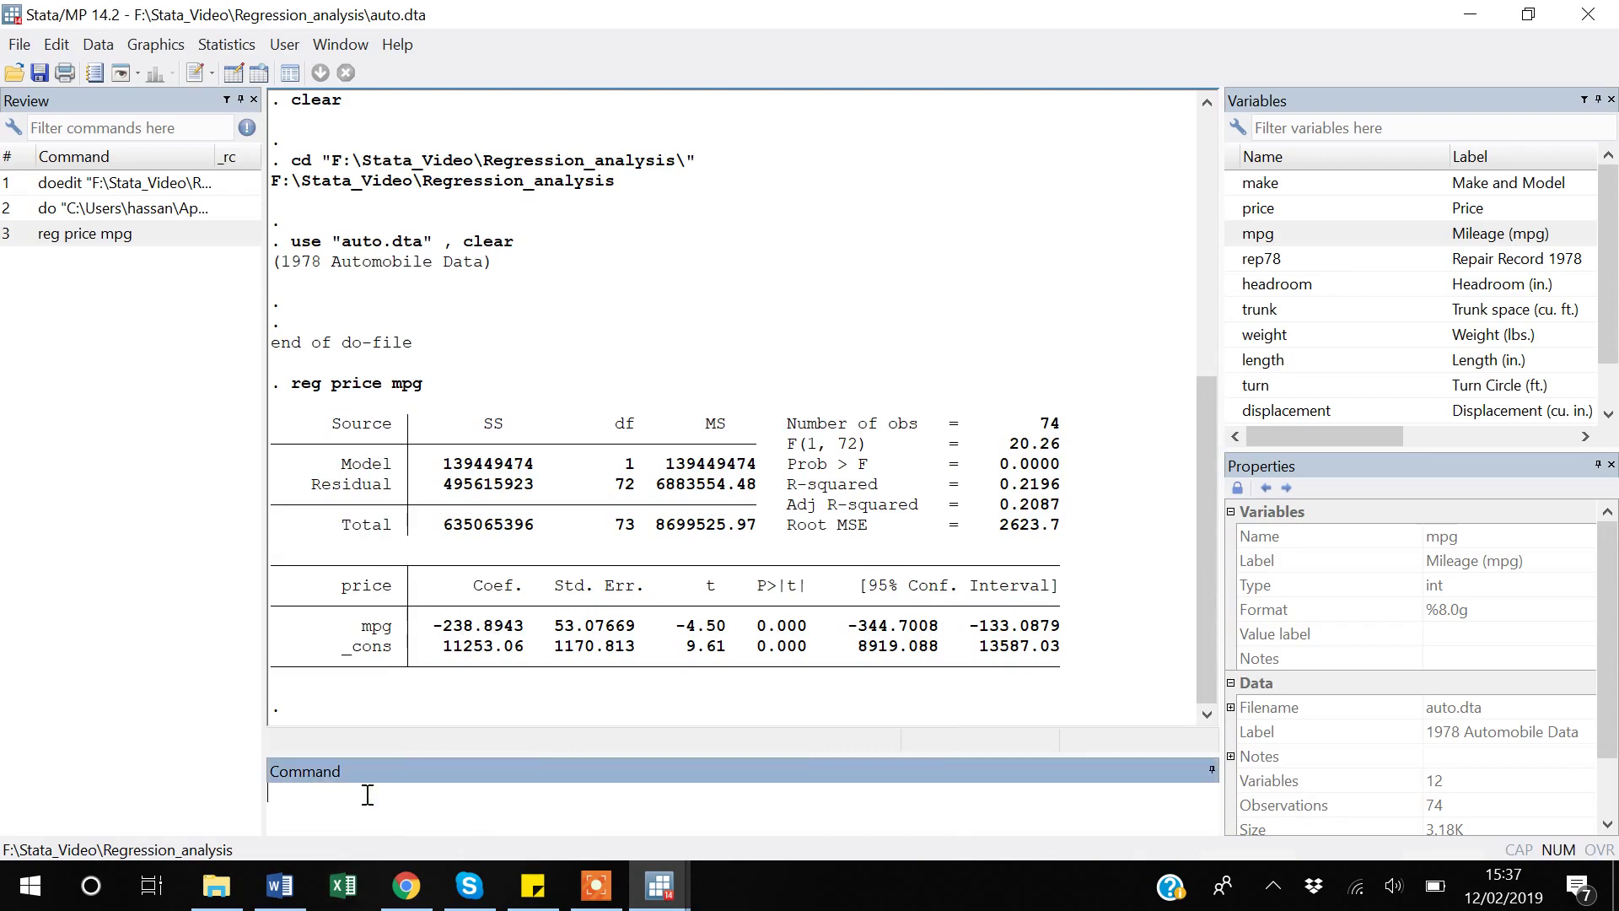
{"action": "type", "text": "return list"}
{"action": "key", "text": "Return"}
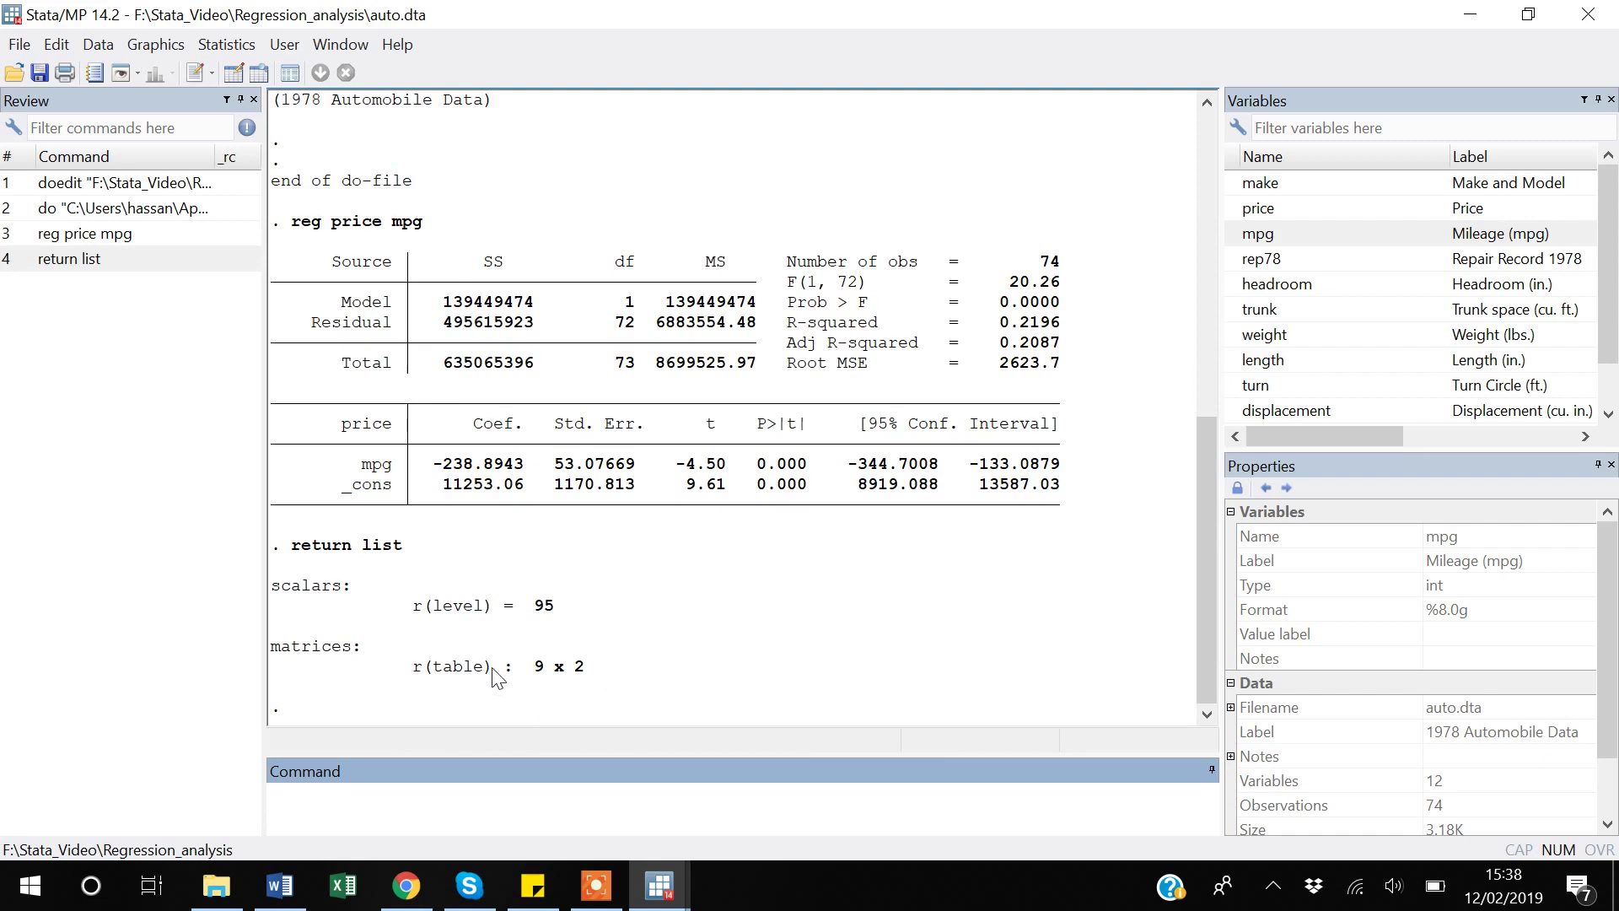
Display the stored results matrix with "mat list r(table)", copying the matrix name from the return list output.
{"action": "left_click_drag", "start_coordinate": [493, 666], "coordinate": [419, 666]}
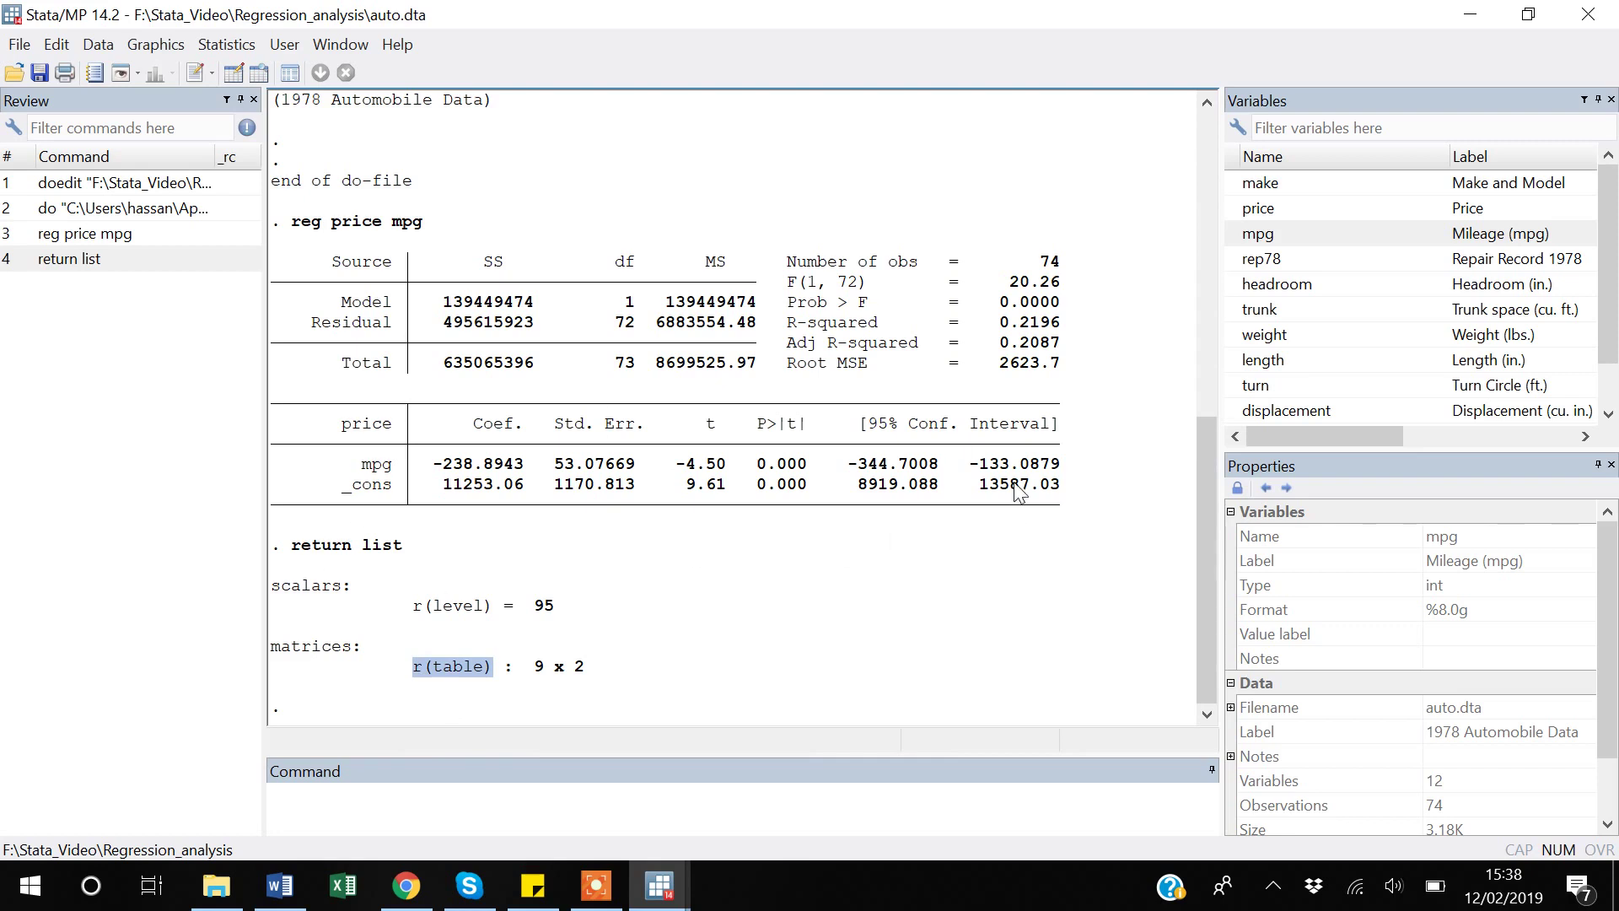
{"action": "left_click", "coordinate": [354, 816]}
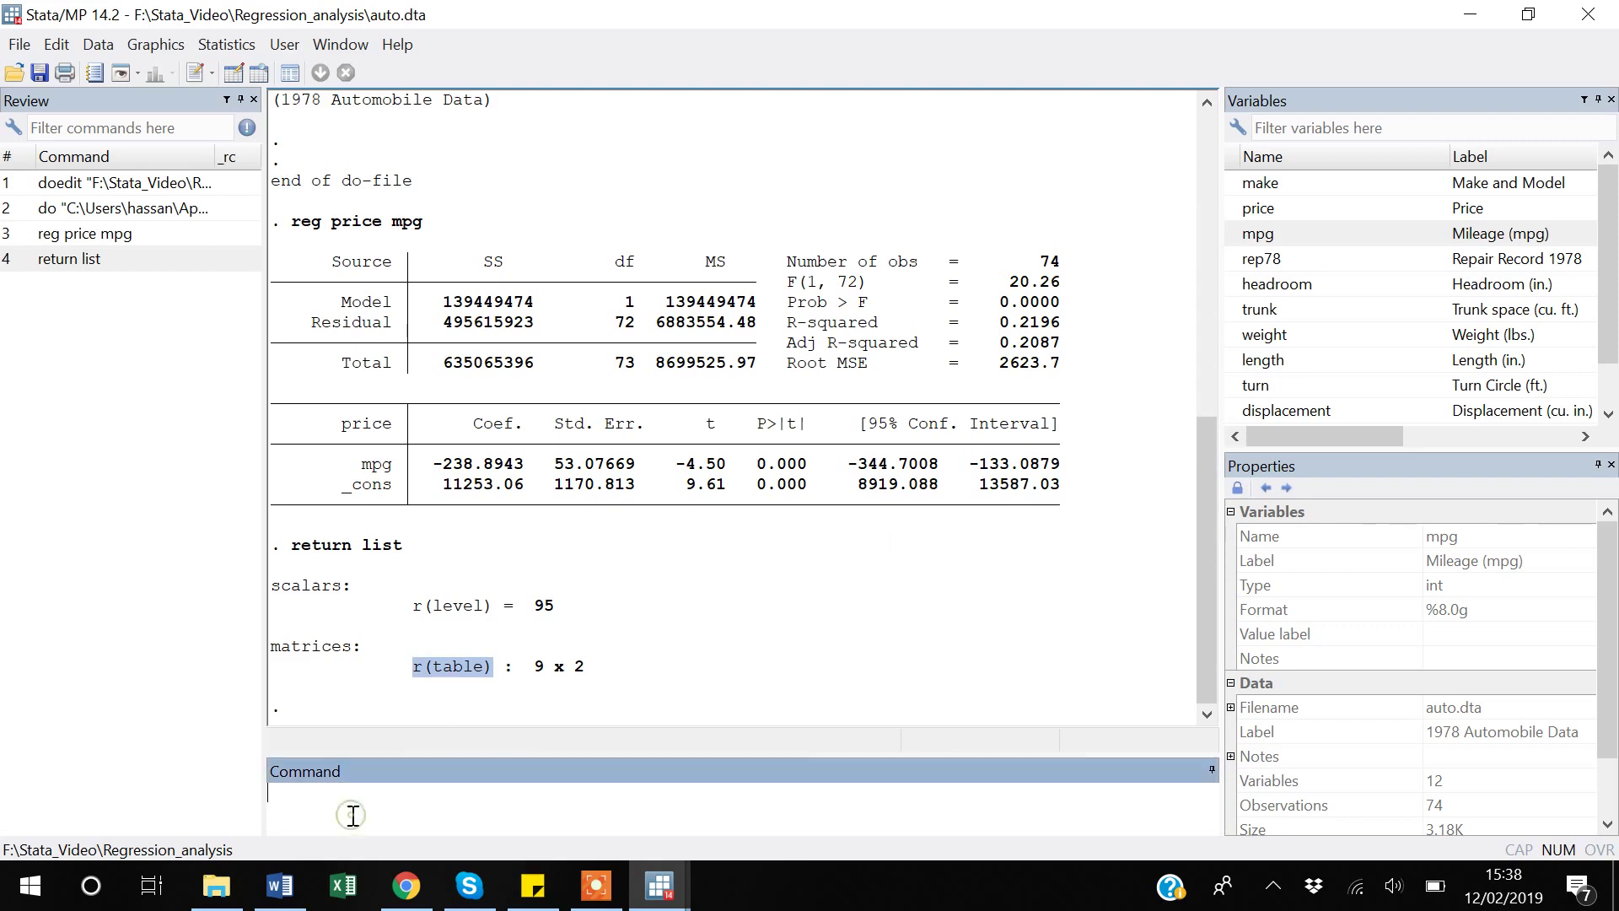
{"action": "type", "text": "mat list"}
{"action": "left_click", "coordinate": [474, 675]}
{"action": "left_click_drag", "start_coordinate": [493, 675], "coordinate": [419, 680]}
{"action": "key", "text": "ctrl+c"}
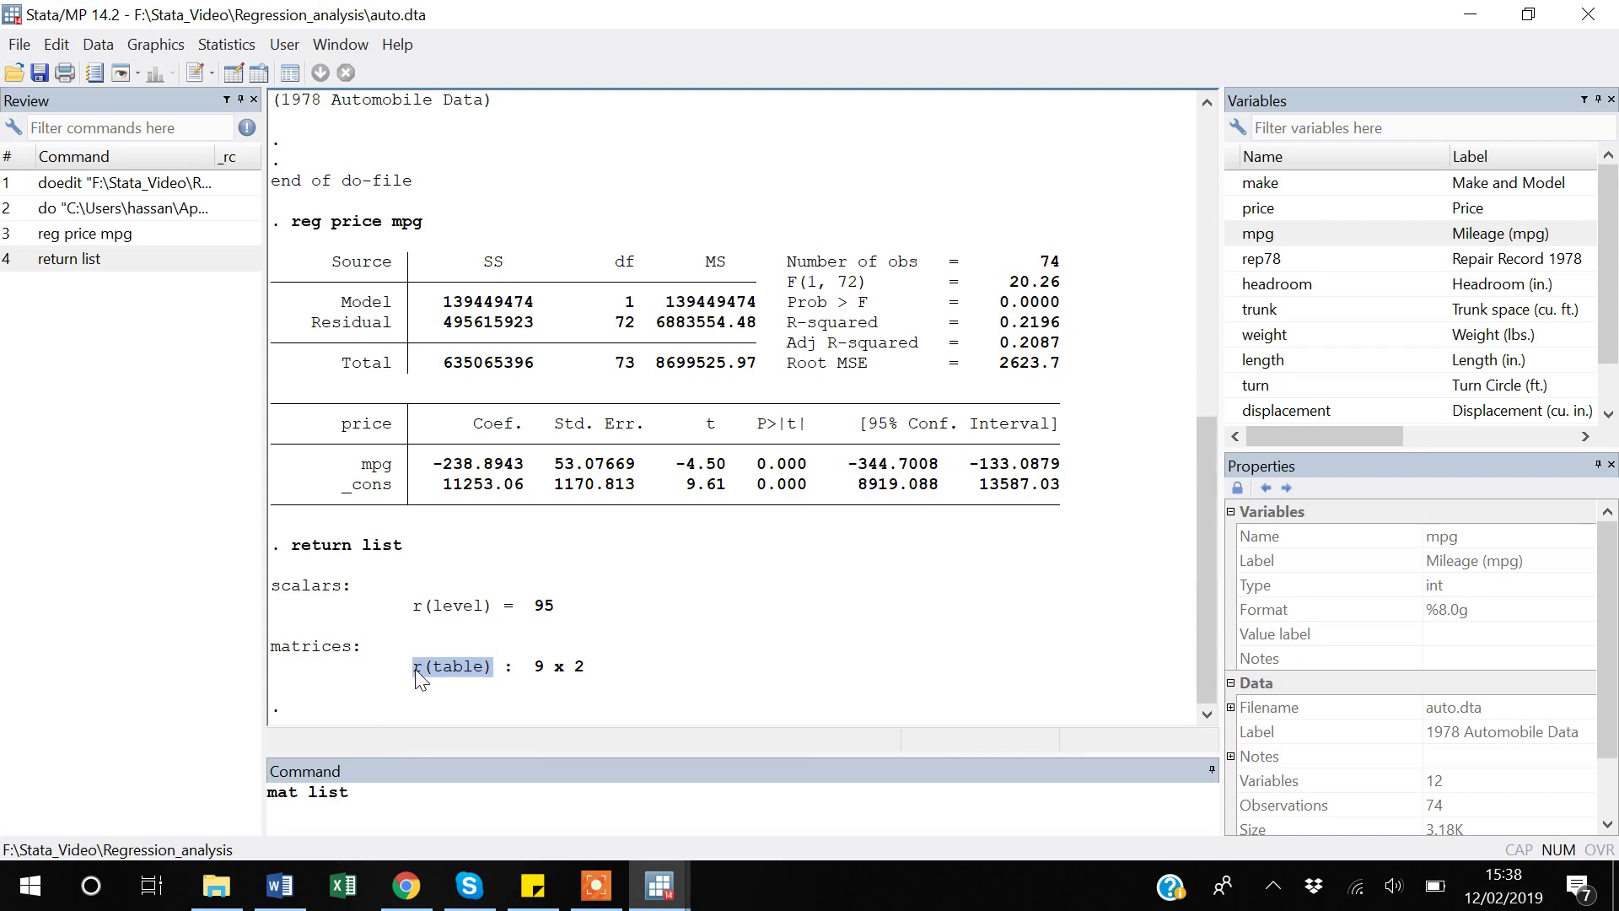
{"action": "left_click", "coordinate": [357, 793]}
{"action": "key", "text": "ctrl+v"}
{"action": "key", "text": "Return"}
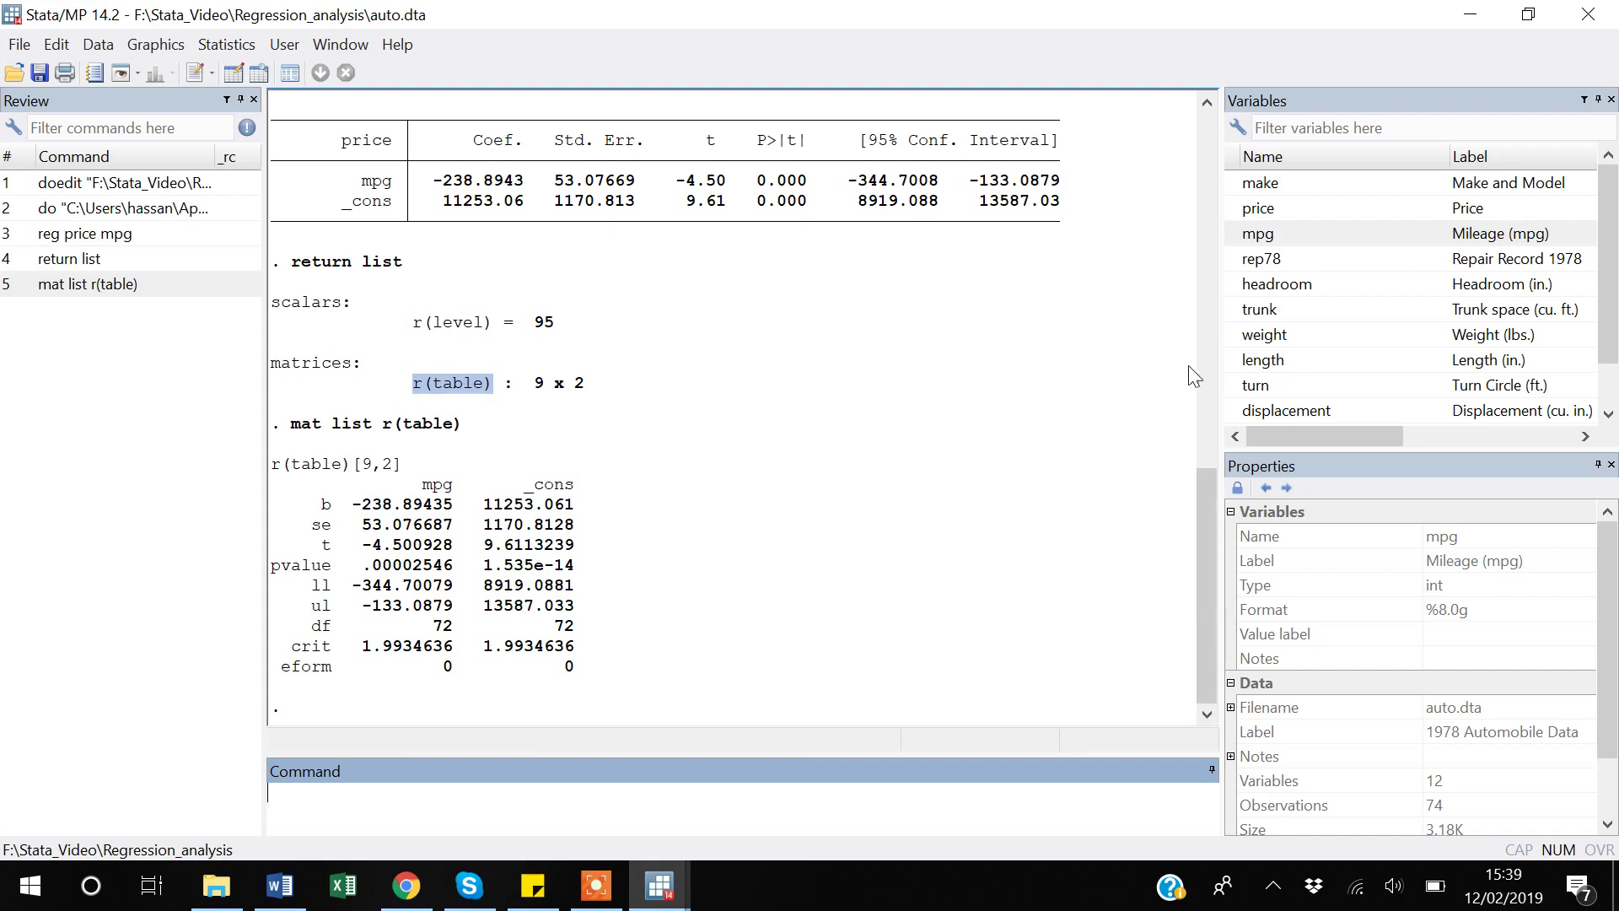
Regress price on mpg and weight with "reg price mpg weight" and examine the rows for both independent variables.
{"action": "mouse_move", "coordinate": [1259, 219]}
{"action": "left_click", "coordinate": [408, 820]}
{"action": "type", "text": "reg"}
{"action": "double_click", "coordinate": [1237, 209]}
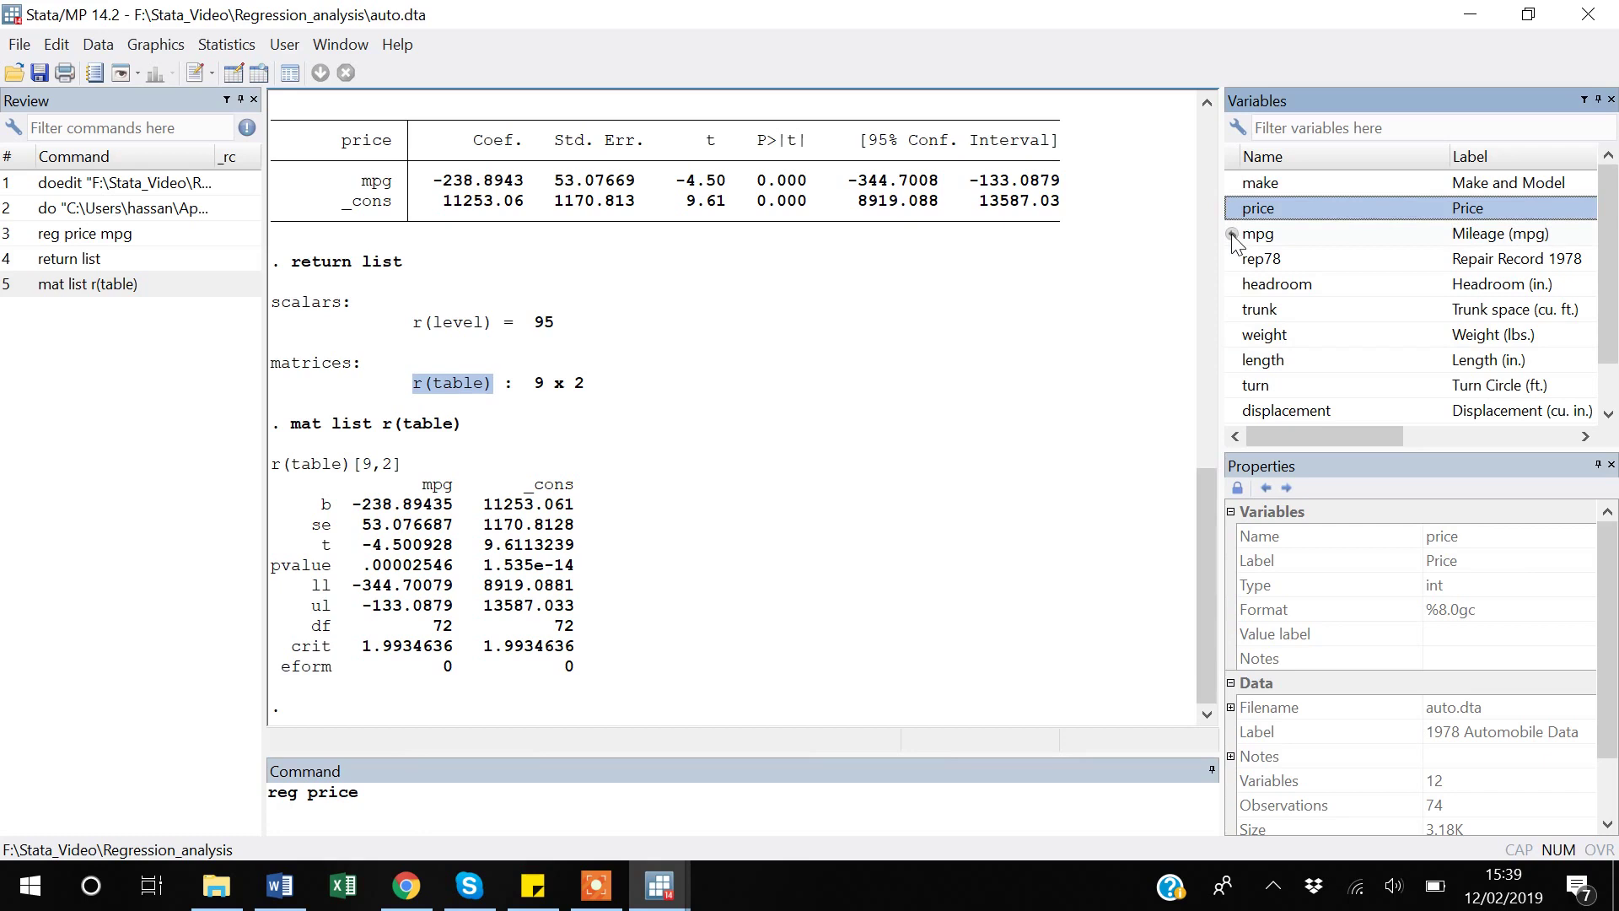
{"action": "double_click", "coordinate": [1233, 236]}
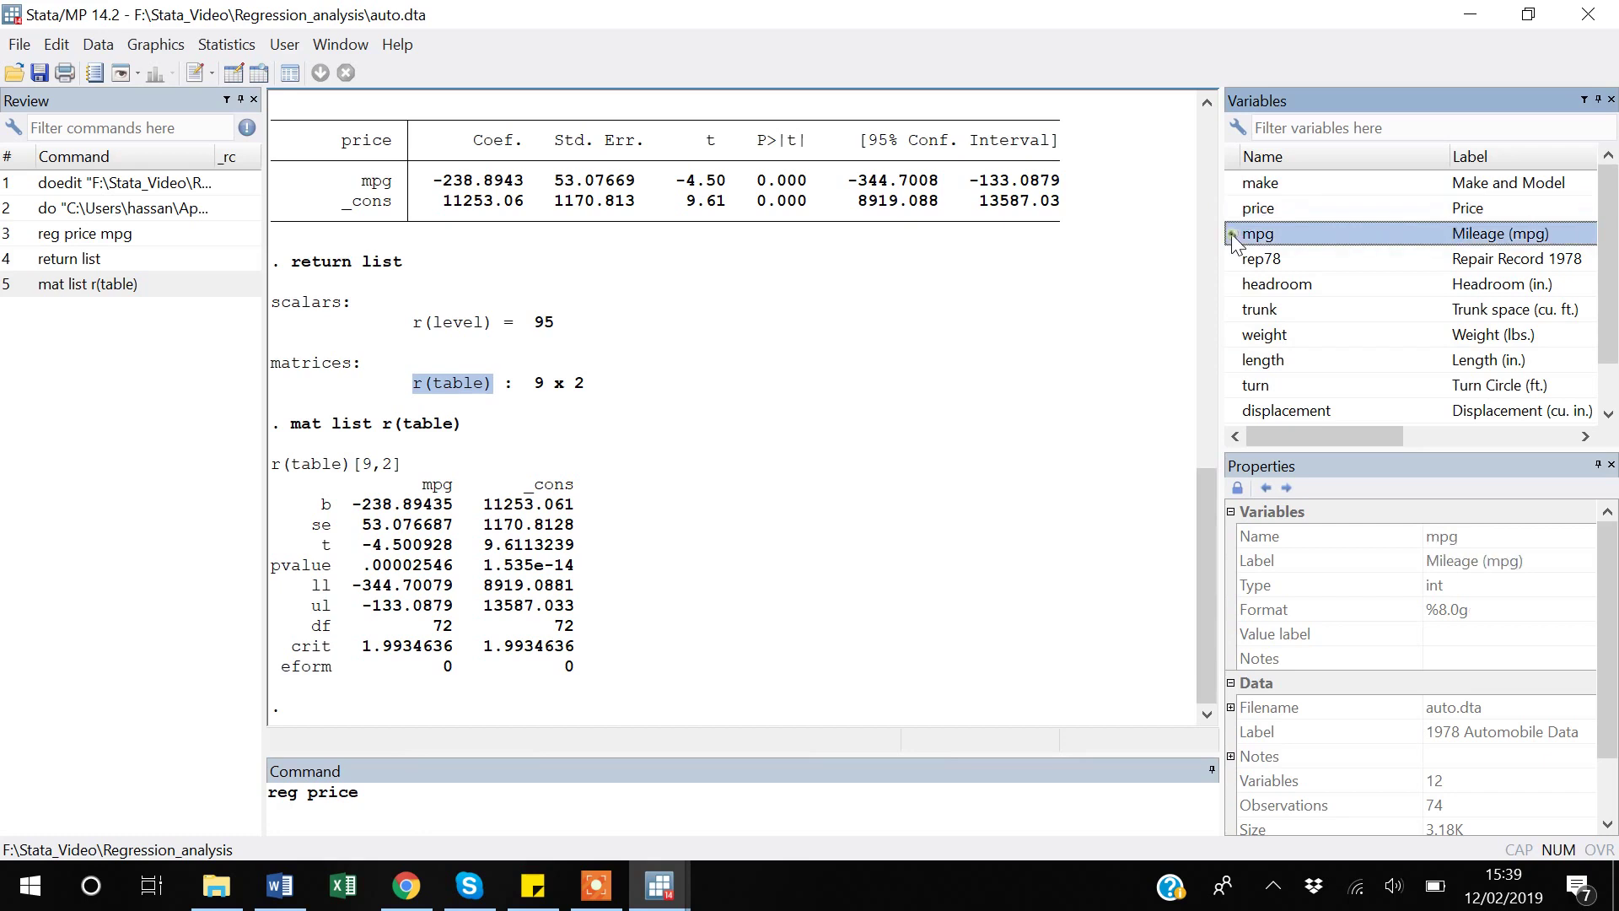
{"action": "double_click", "coordinate": [1229, 338]}
{"action": "left_click", "coordinate": [595, 796]}
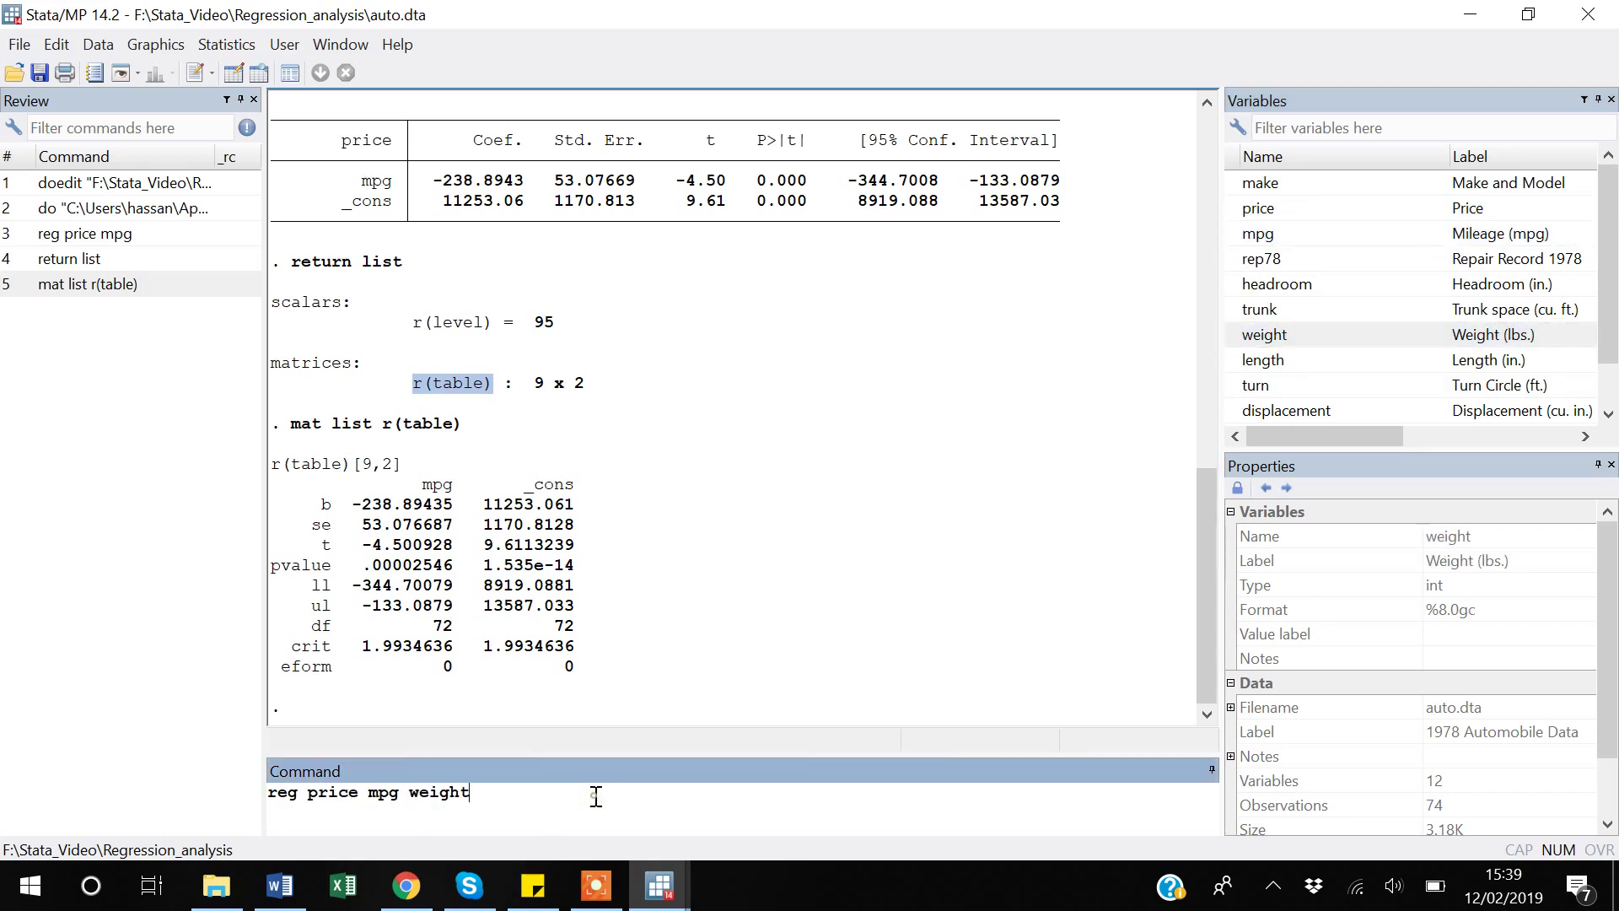
{"action": "key", "text": "Return"}
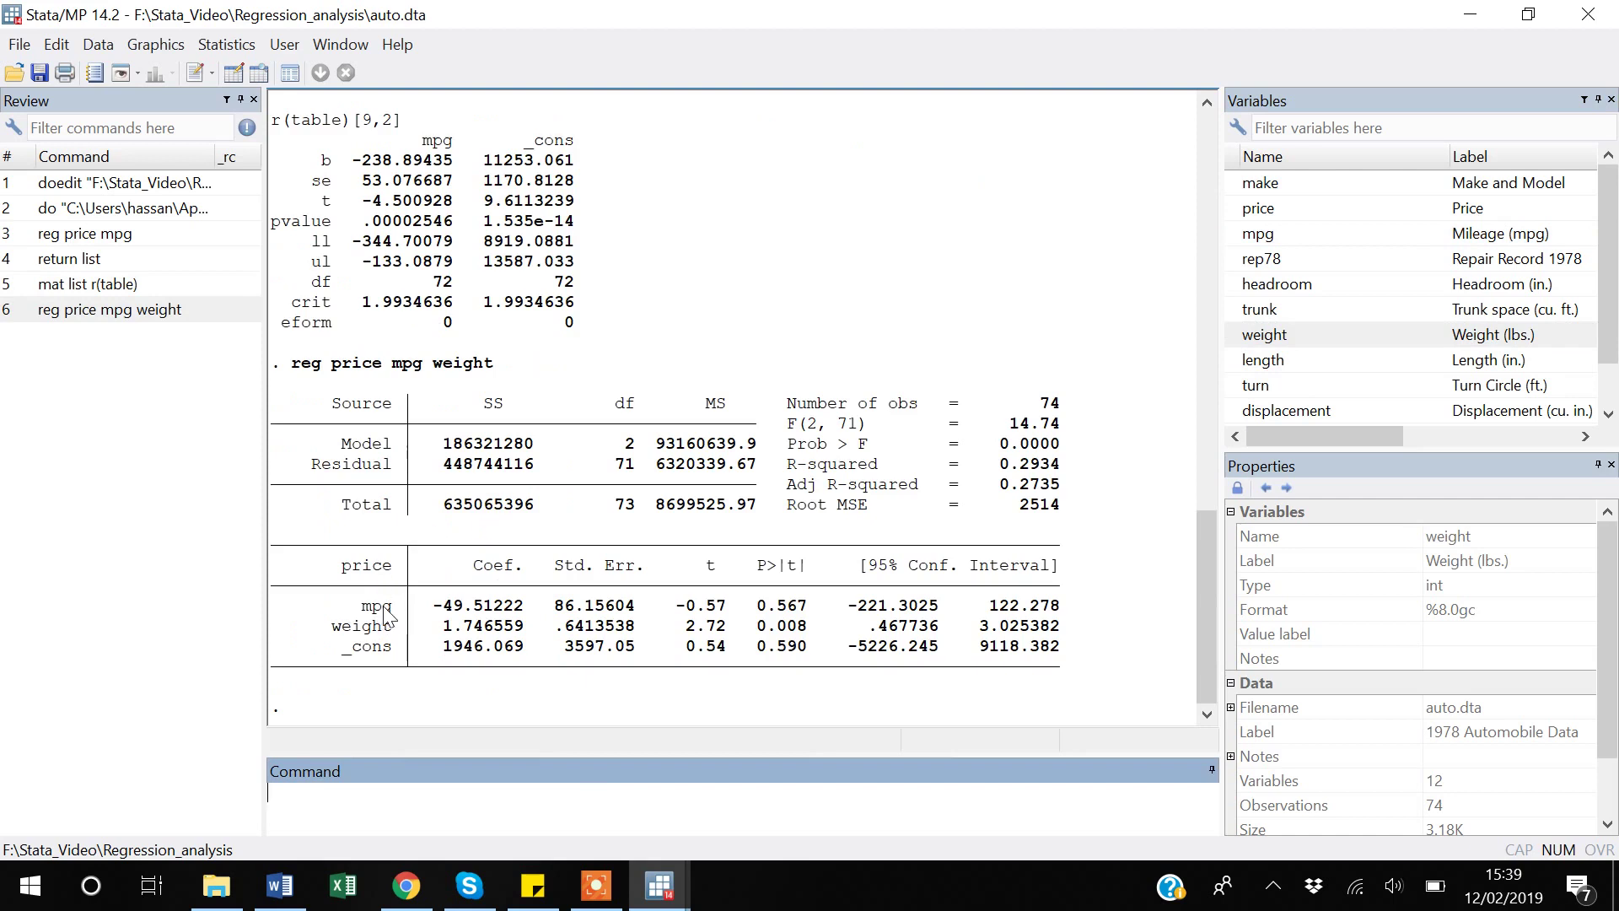
{"action": "left_click_drag", "start_coordinate": [352, 603], "coordinate": [390, 625]}
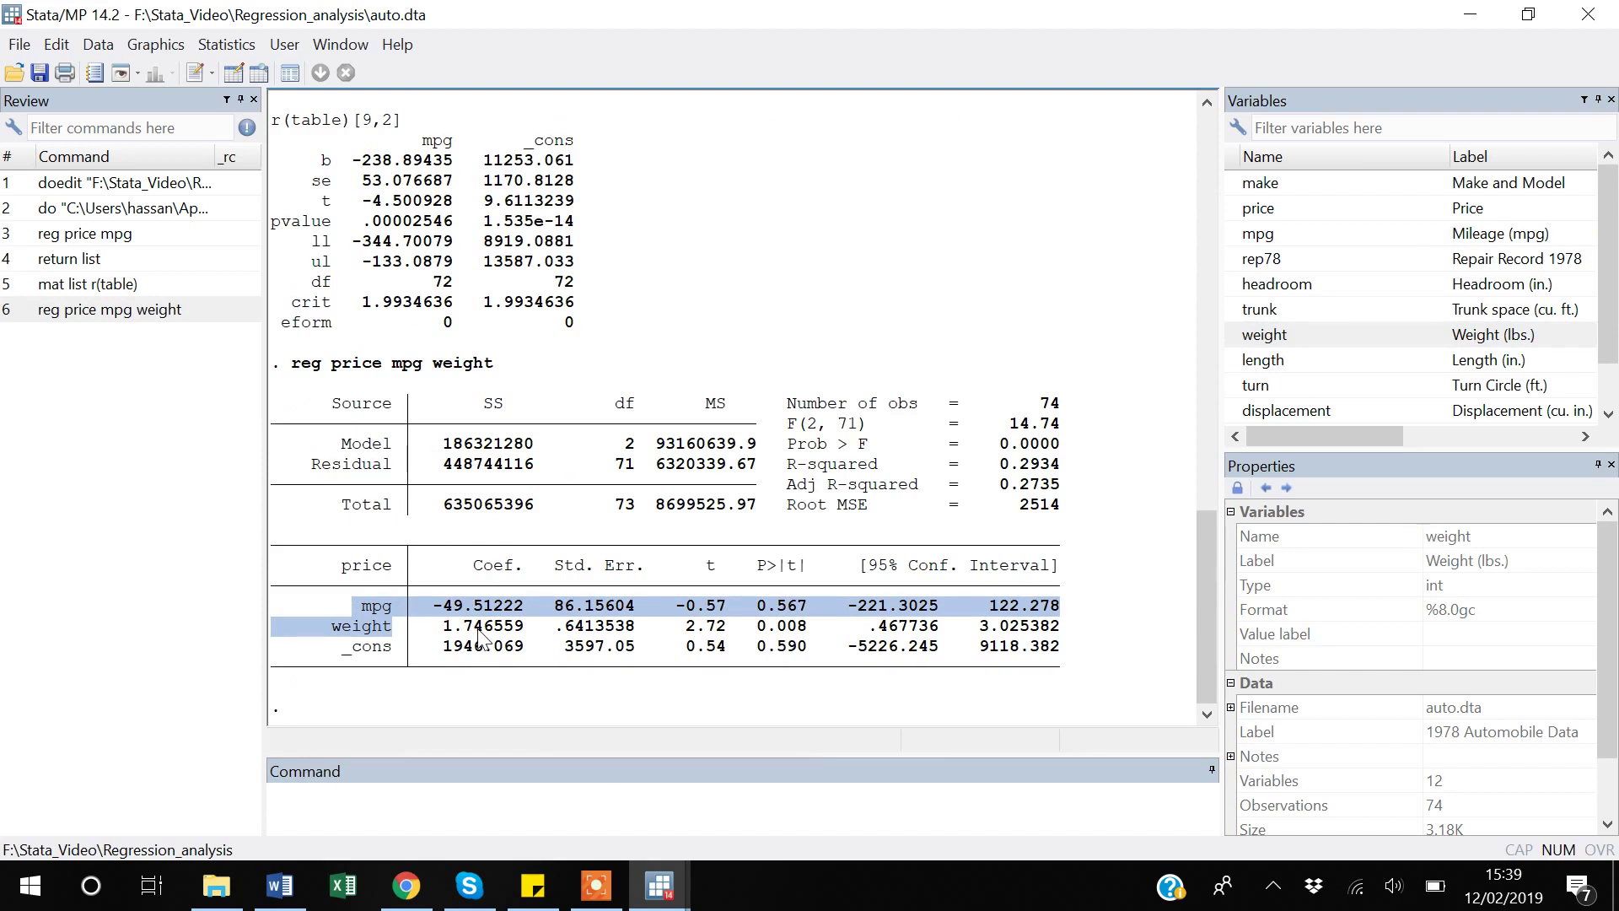
{"action": "left_click", "coordinate": [596, 884]}
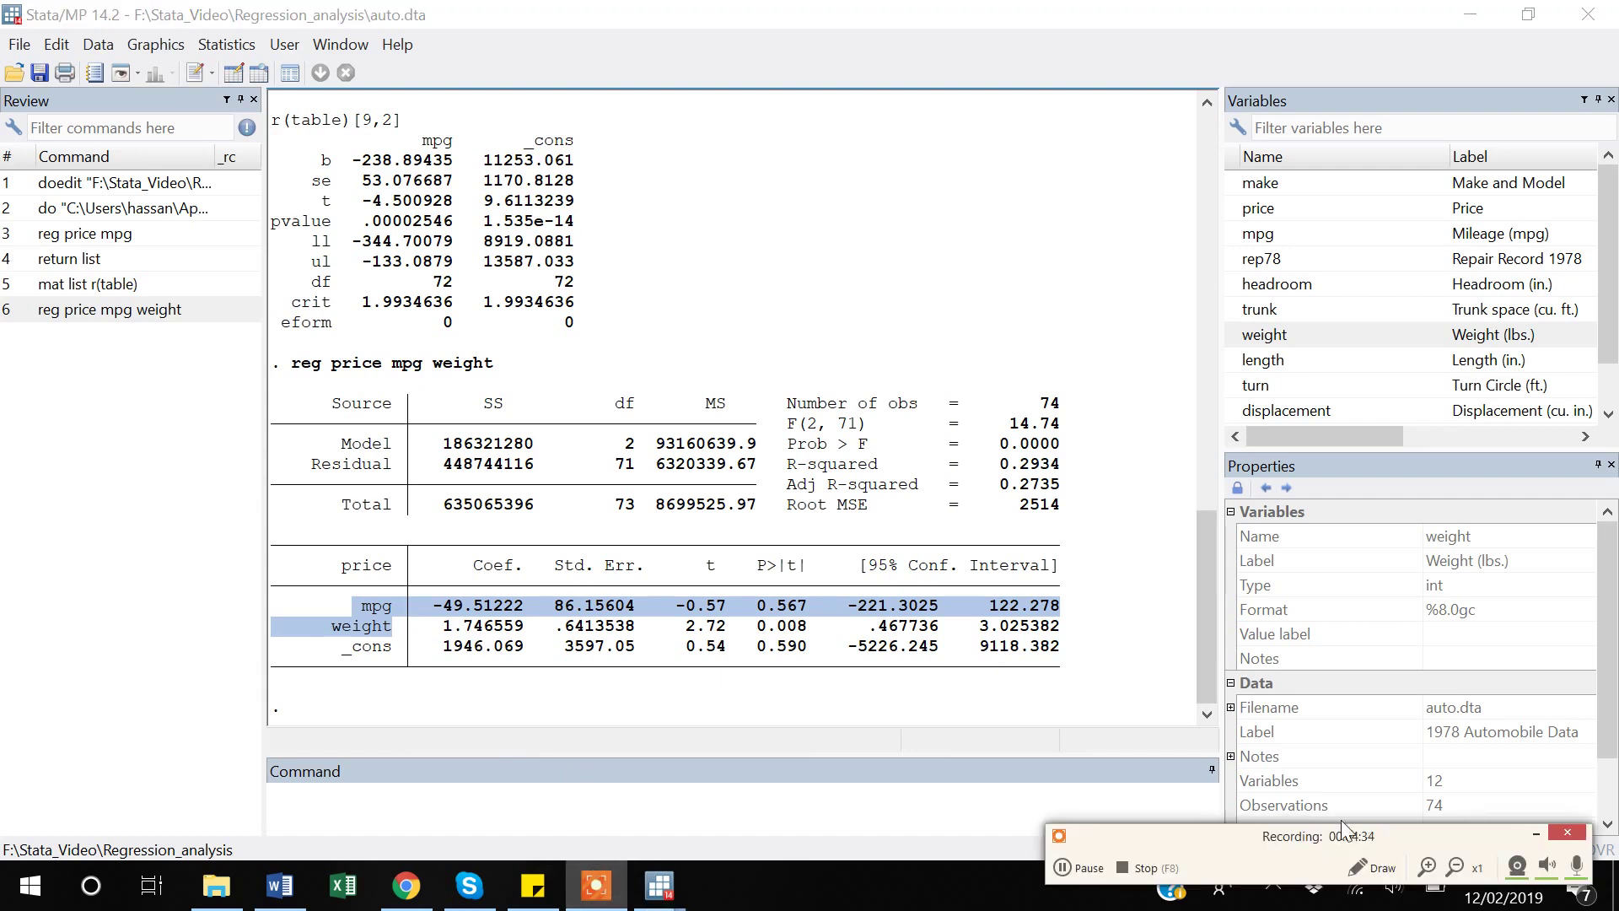
{"action": "left_click", "coordinate": [1536, 834]}
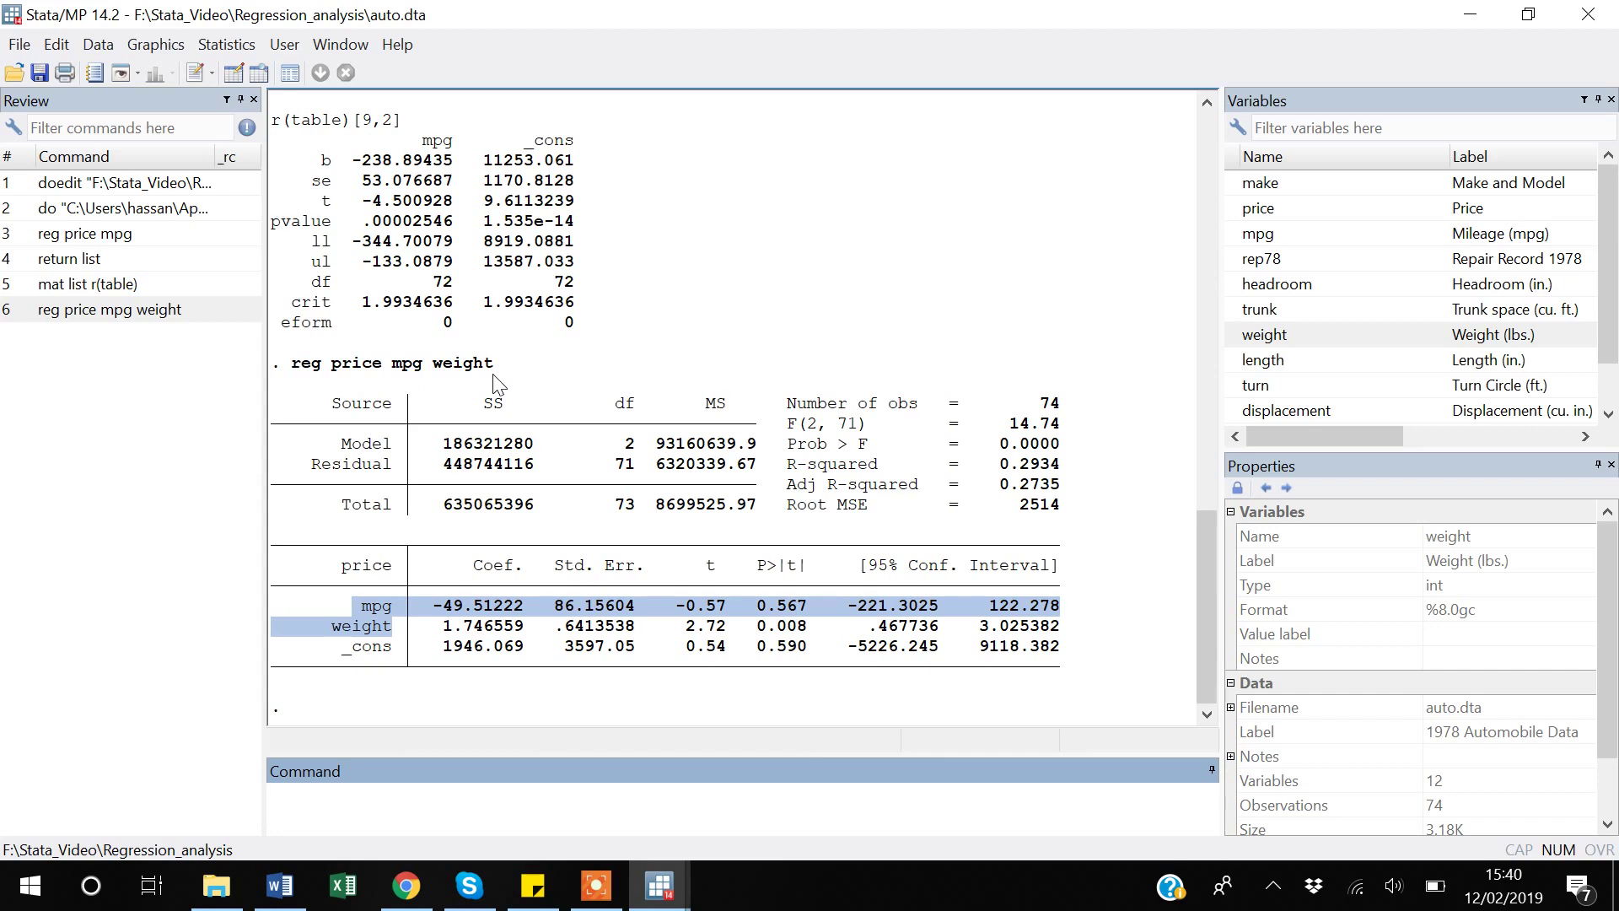
Tabulate the car type variable with "tab foreign".
{"action": "type", "text": "tab"}
{"action": "scroll", "coordinate": [1279, 314], "scroll_direction": "down", "scroll_amount": 1}
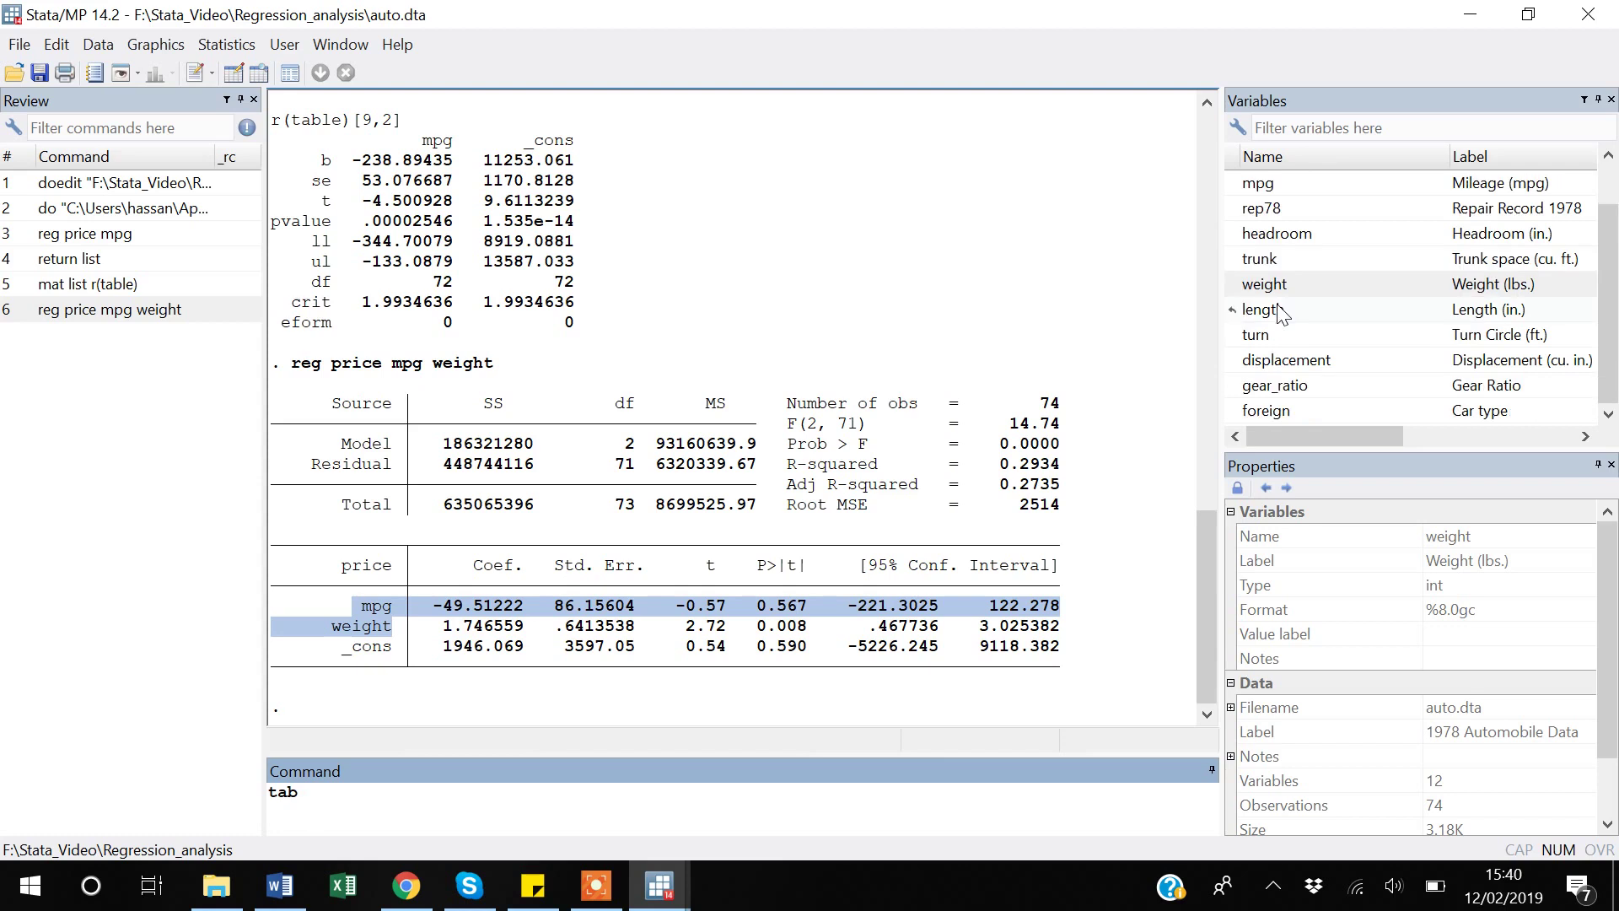
{"action": "double_click", "coordinate": [1236, 413]}
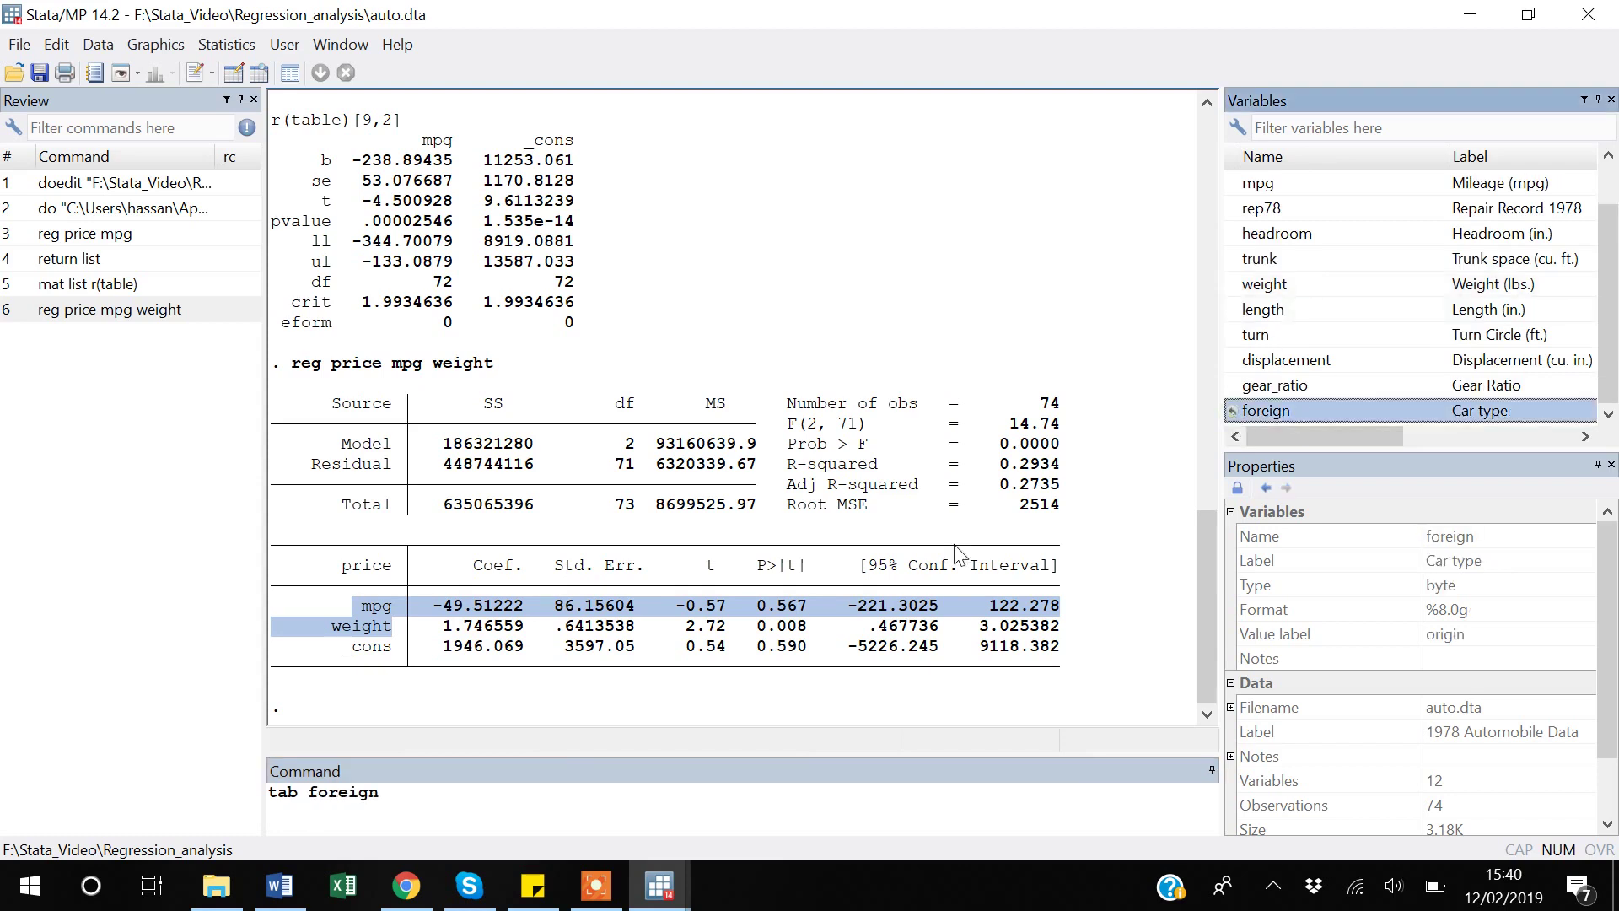
{"action": "left_click", "coordinate": [455, 802]}
{"action": "key", "text": "Return"}
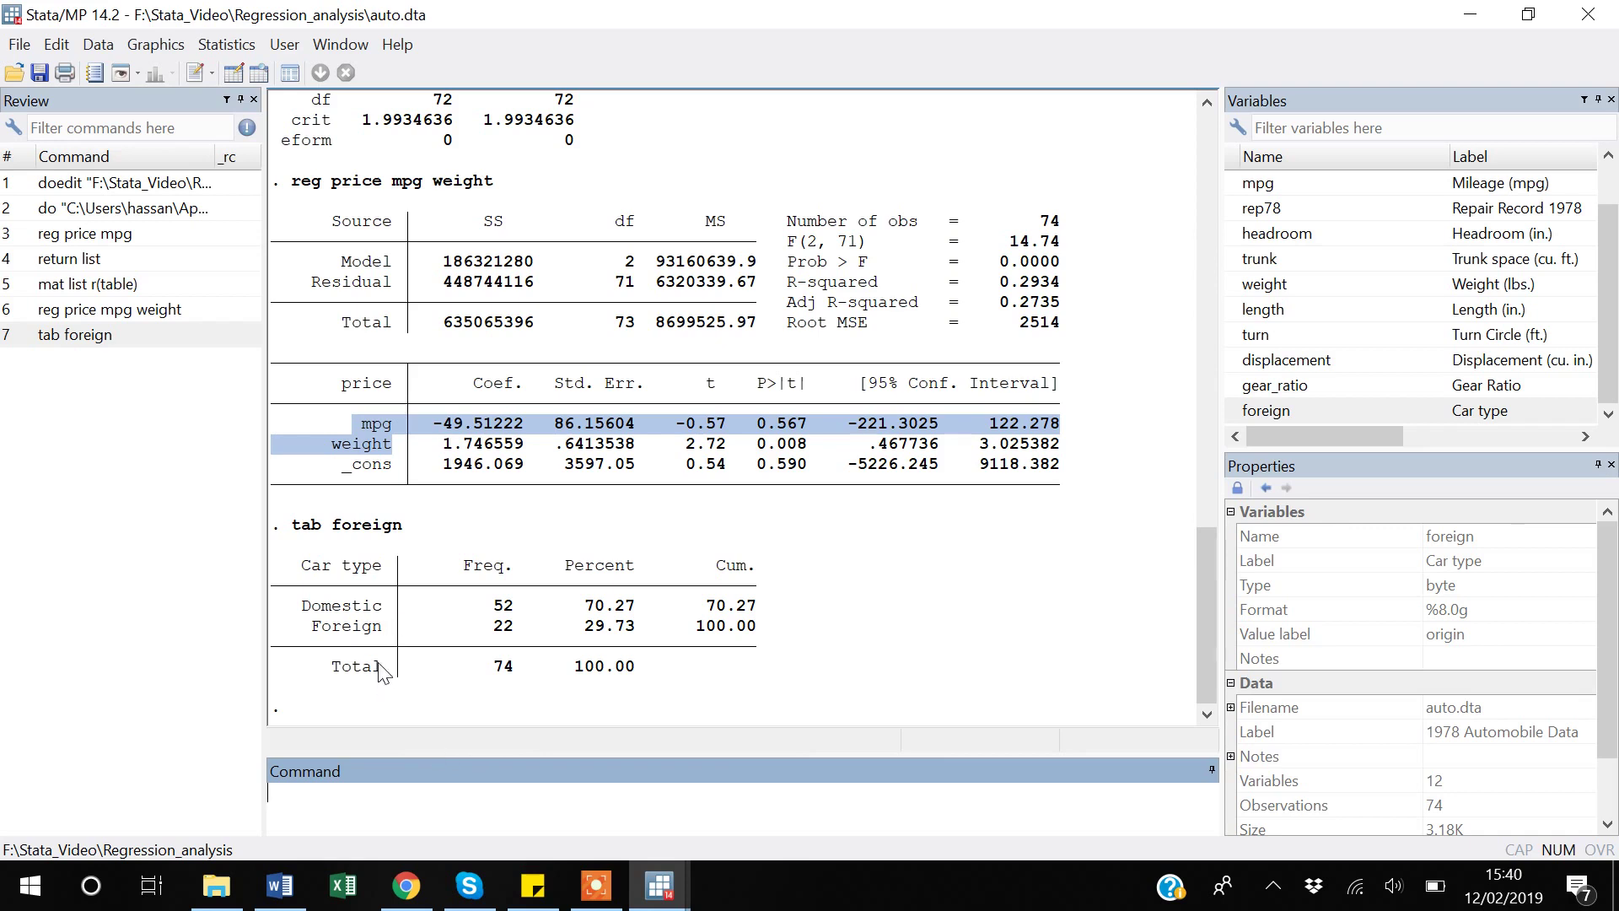
Tabulate the car type variable with its numeric codes using "tab foreign, nolabel".
{"action": "key", "text": "Page_Up"}
{"action": "type", "text": ", nolable"}
{"action": "key", "text": "BackSpace"}
{"action": "key", "text": "BackSpace"}
{"action": "type", "text": "el"}
{"action": "key", "text": "Return"}
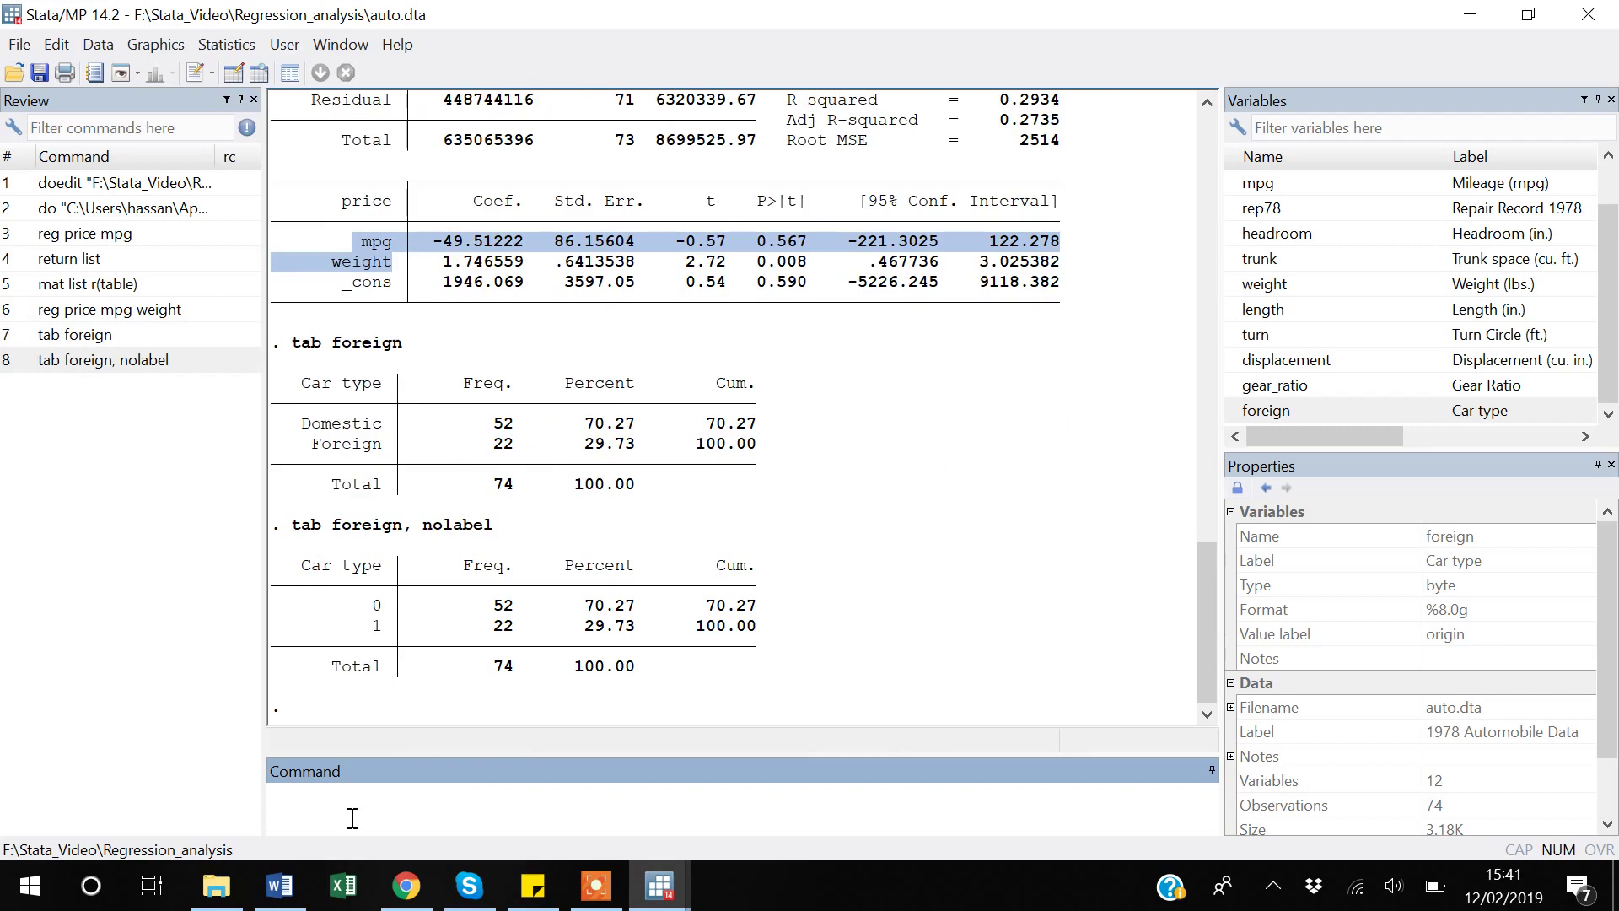
Regress price on mpg and car type with "reg price mpg foreign", inserting the variable names from the variable list.
{"action": "type", "text": "reg"}
{"action": "left_click", "coordinate": [1612, 177]}
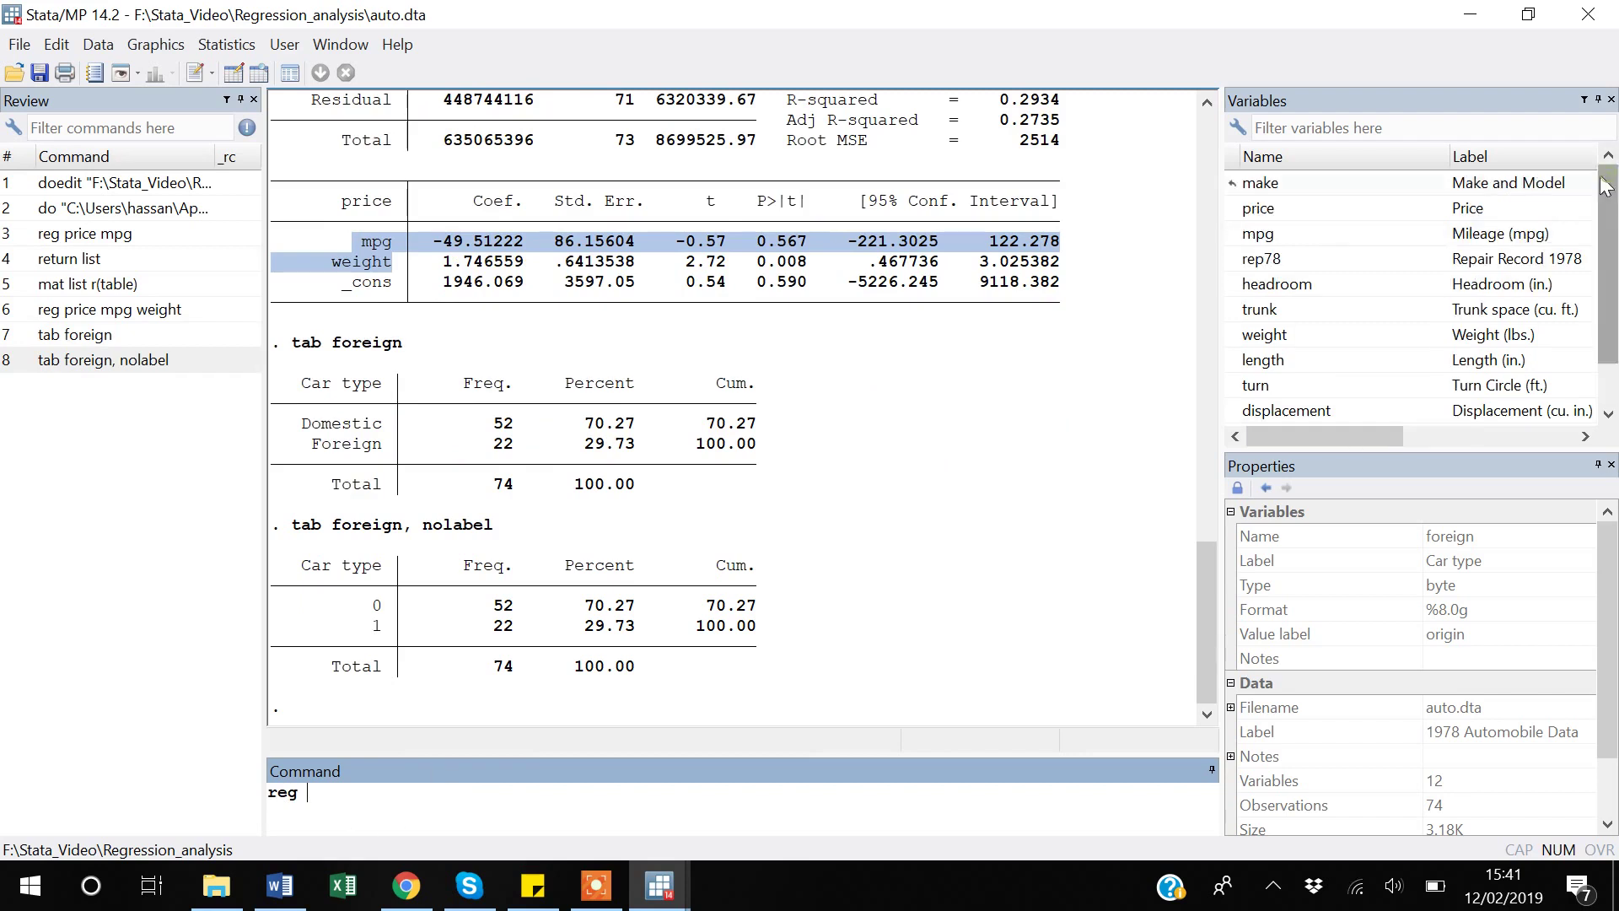
{"action": "double_click", "coordinate": [1233, 209]}
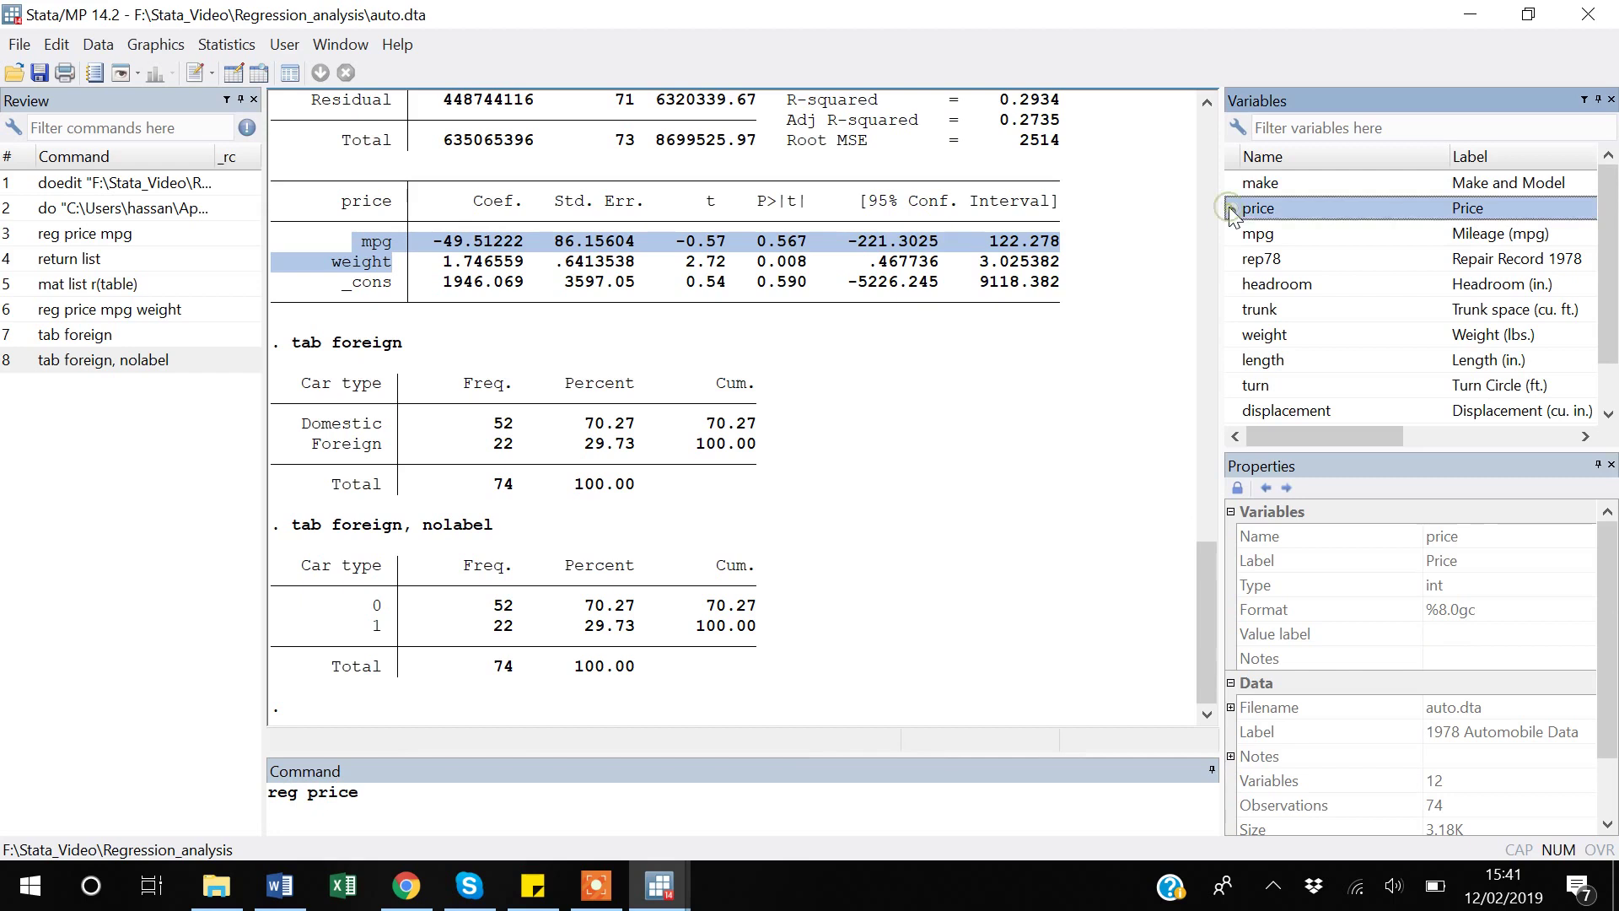
{"action": "double_click", "coordinate": [1234, 239]}
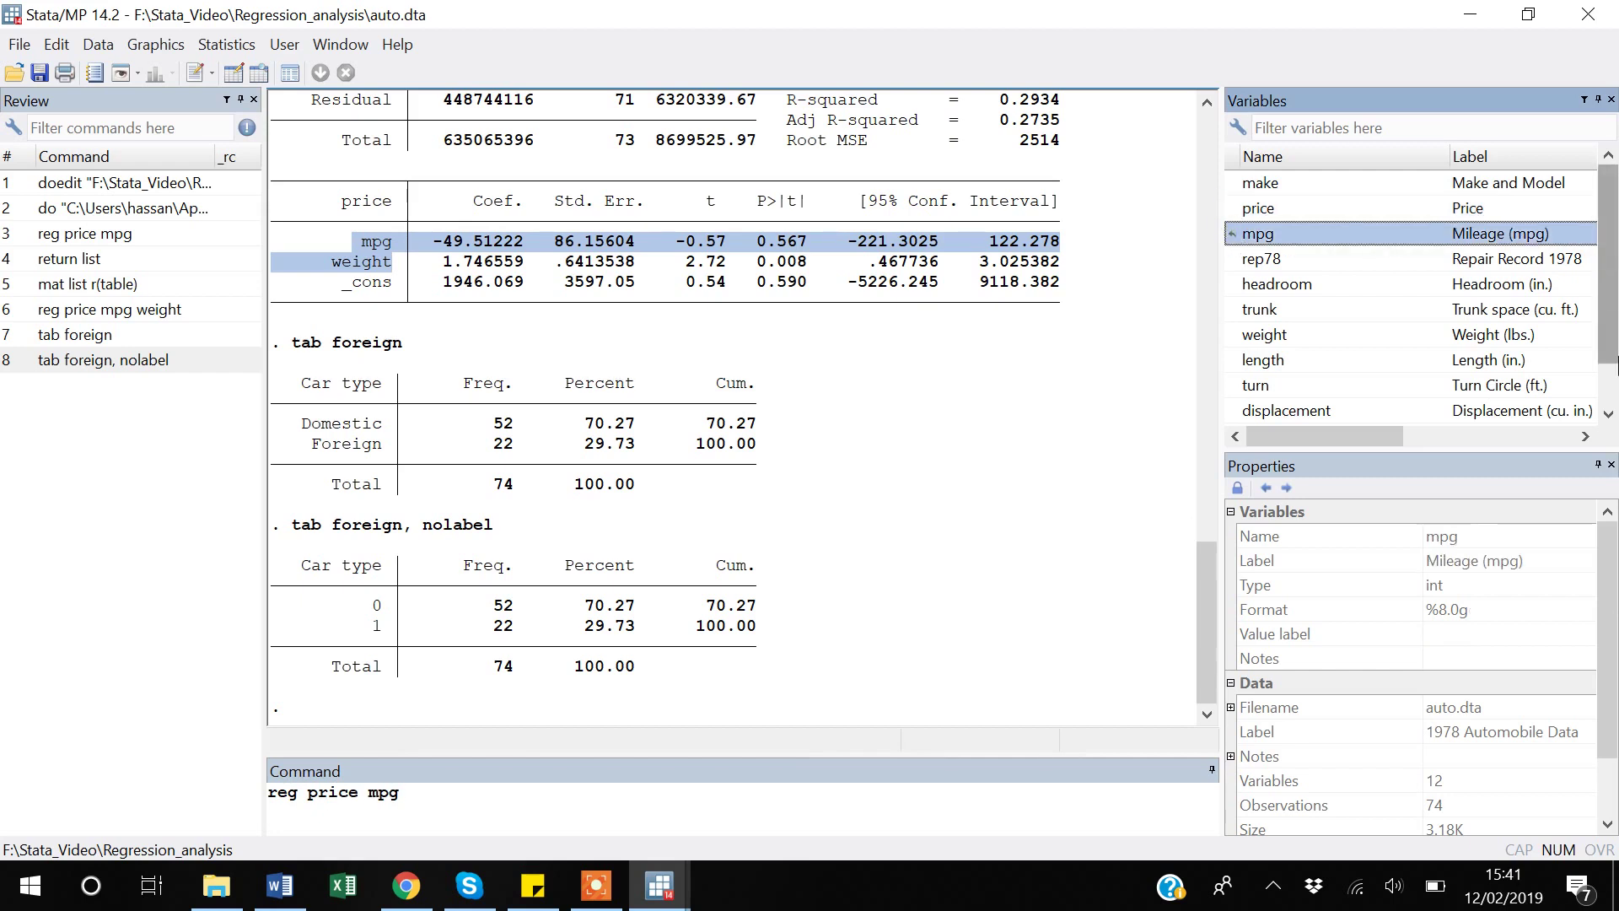
{"action": "left_click", "coordinate": [1609, 413]}
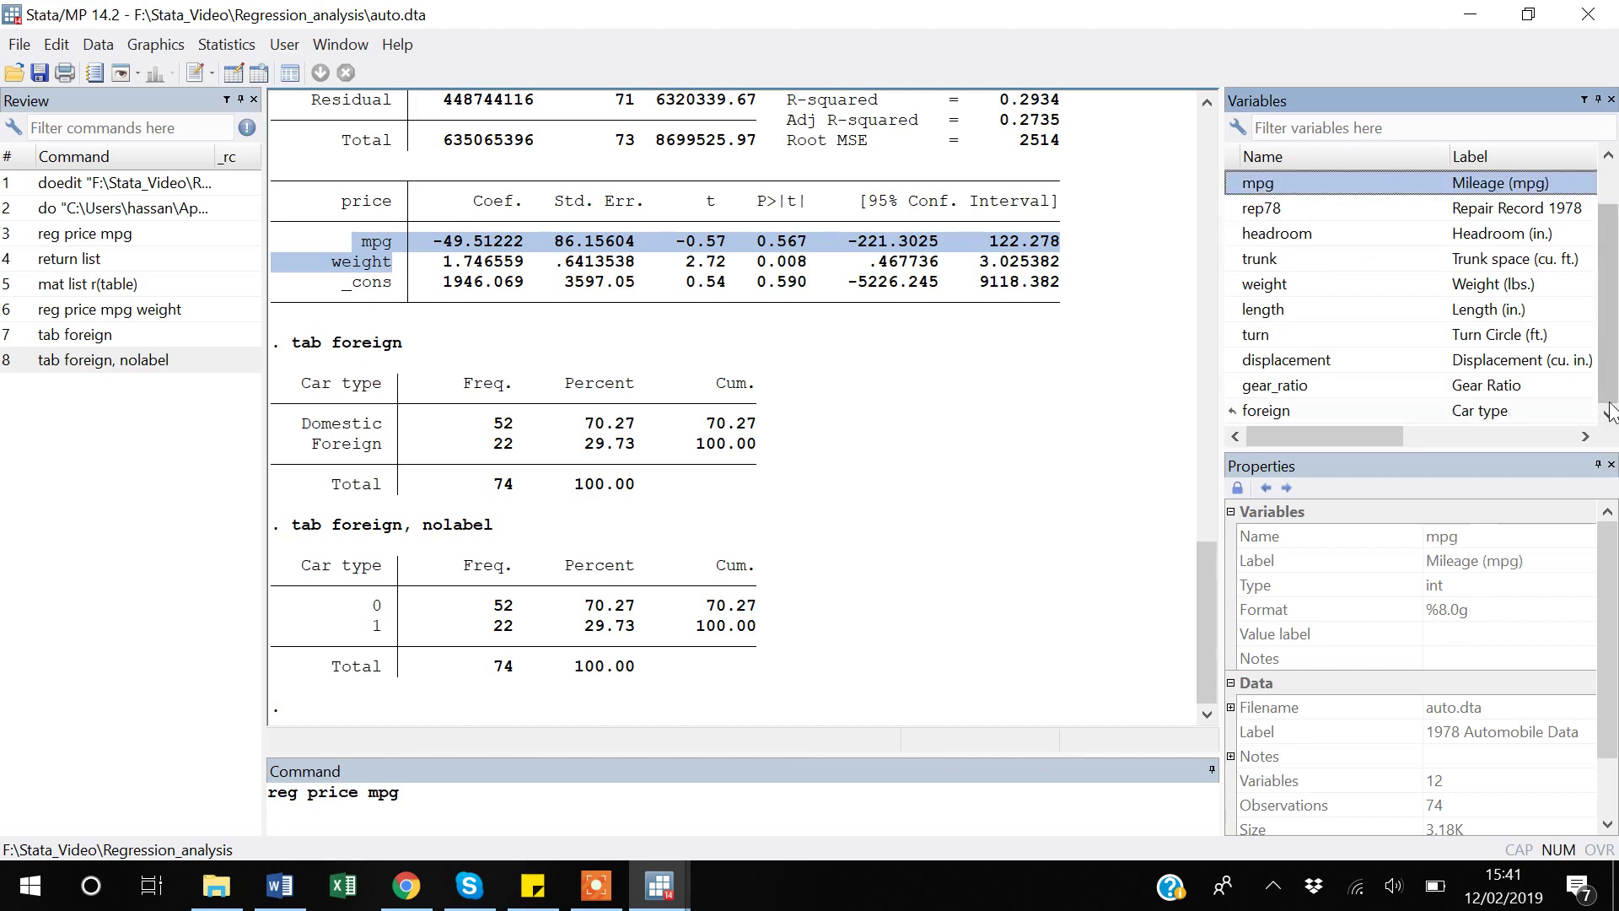
{"action": "double_click", "coordinate": [1238, 410]}
{"action": "left_click", "coordinate": [554, 807]}
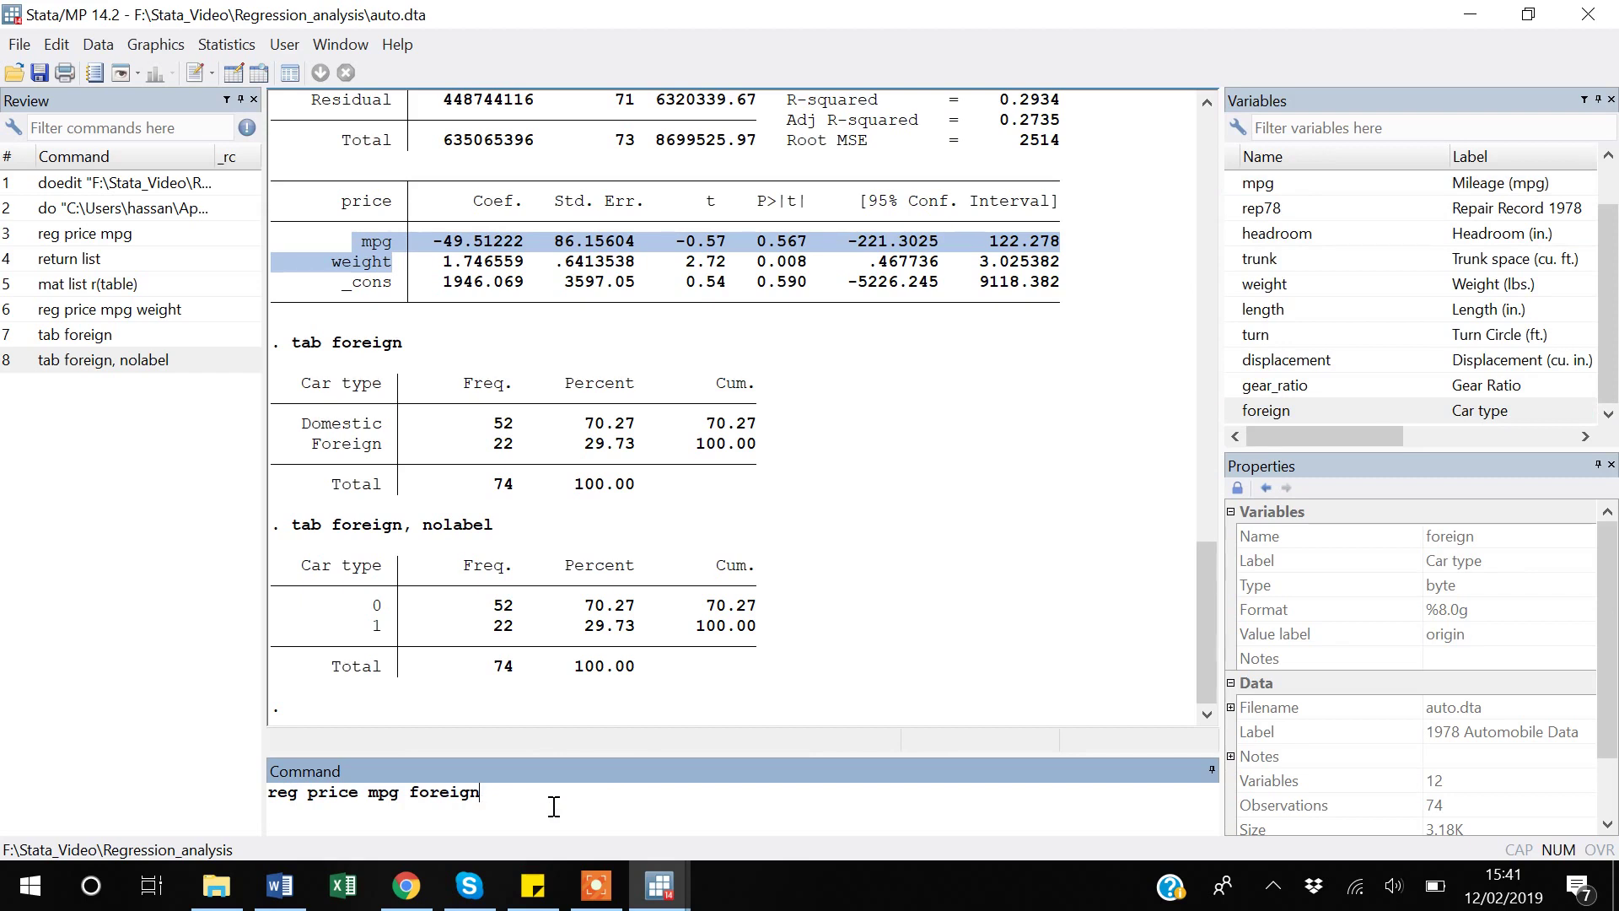
{"action": "key", "text": "Return"}
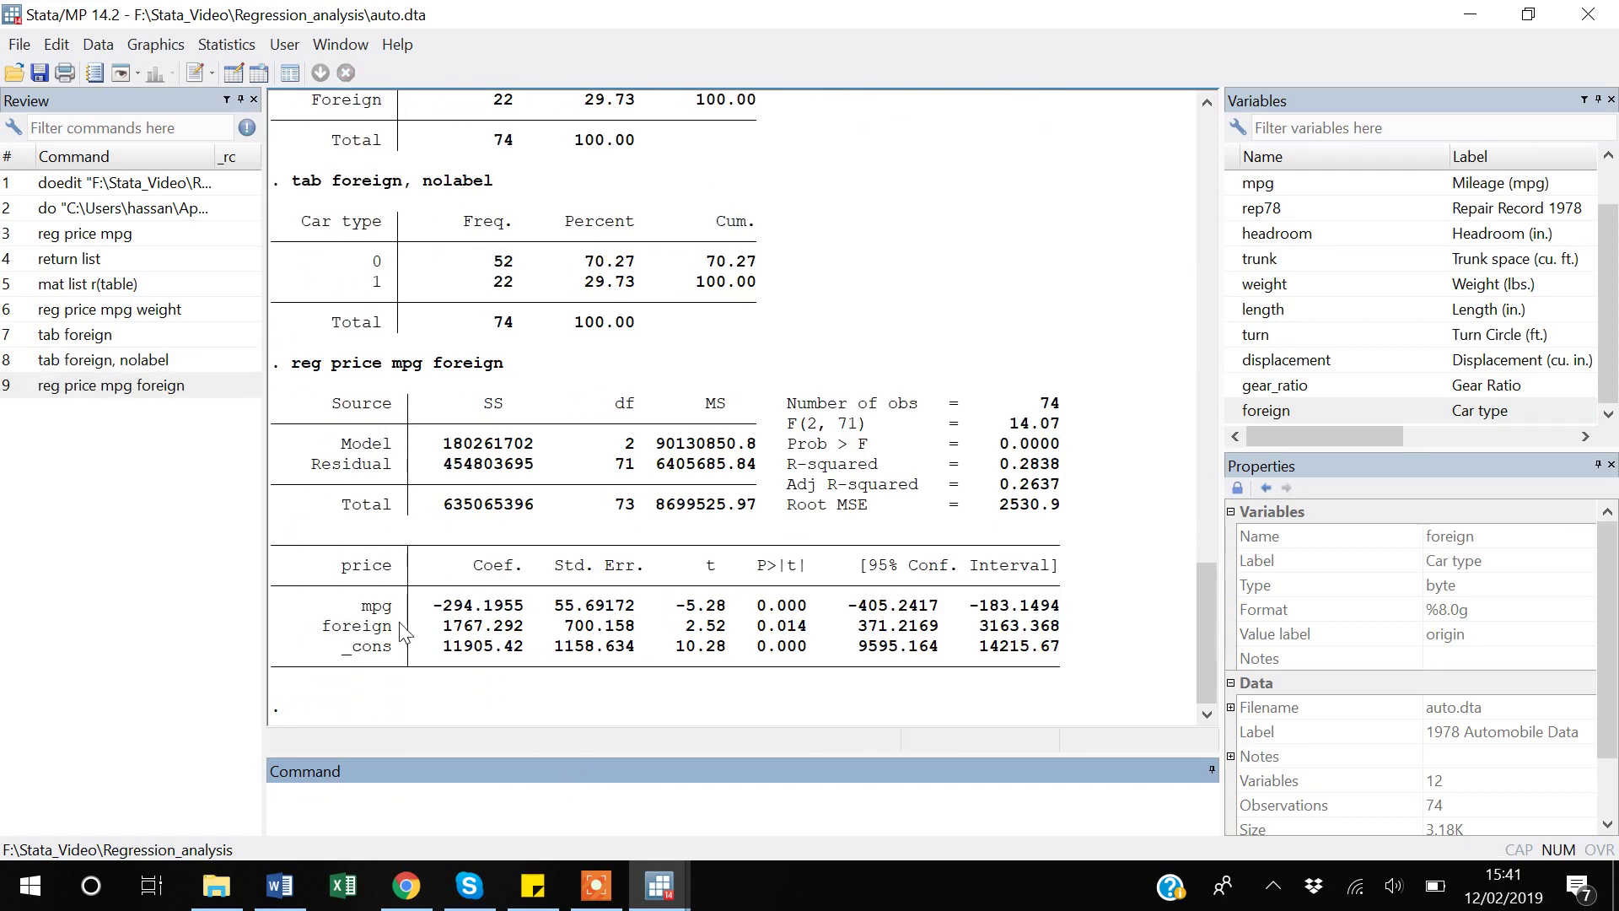
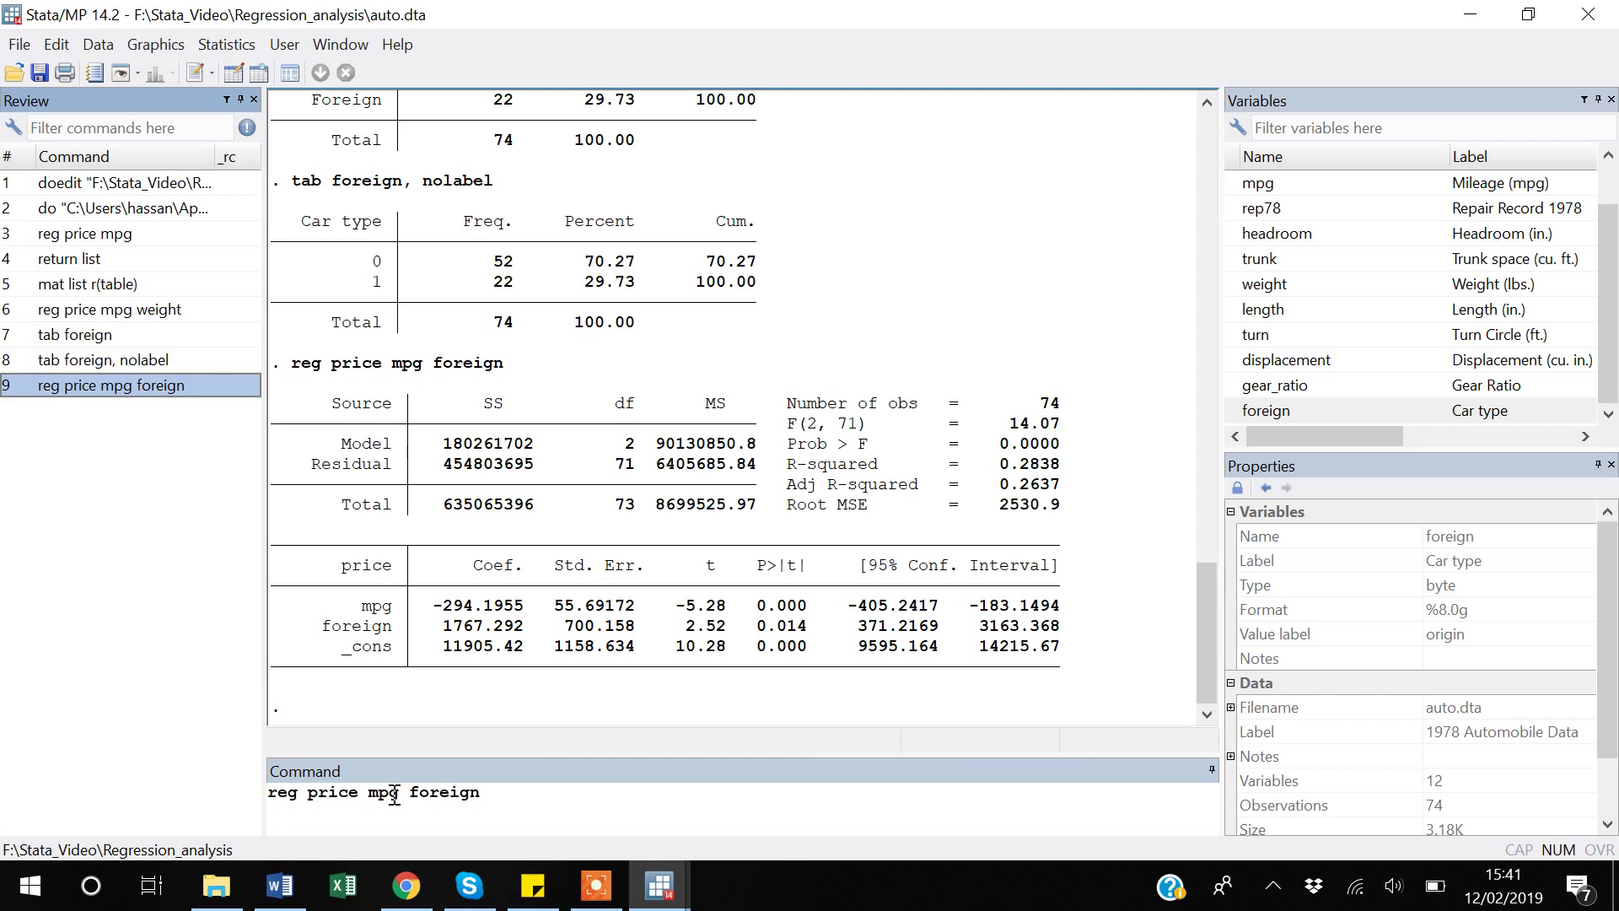
Try to set category 0 of foreign as the base level by running "reg price mpg ib.0foreign".
{"action": "left_click", "coordinate": [412, 793]}
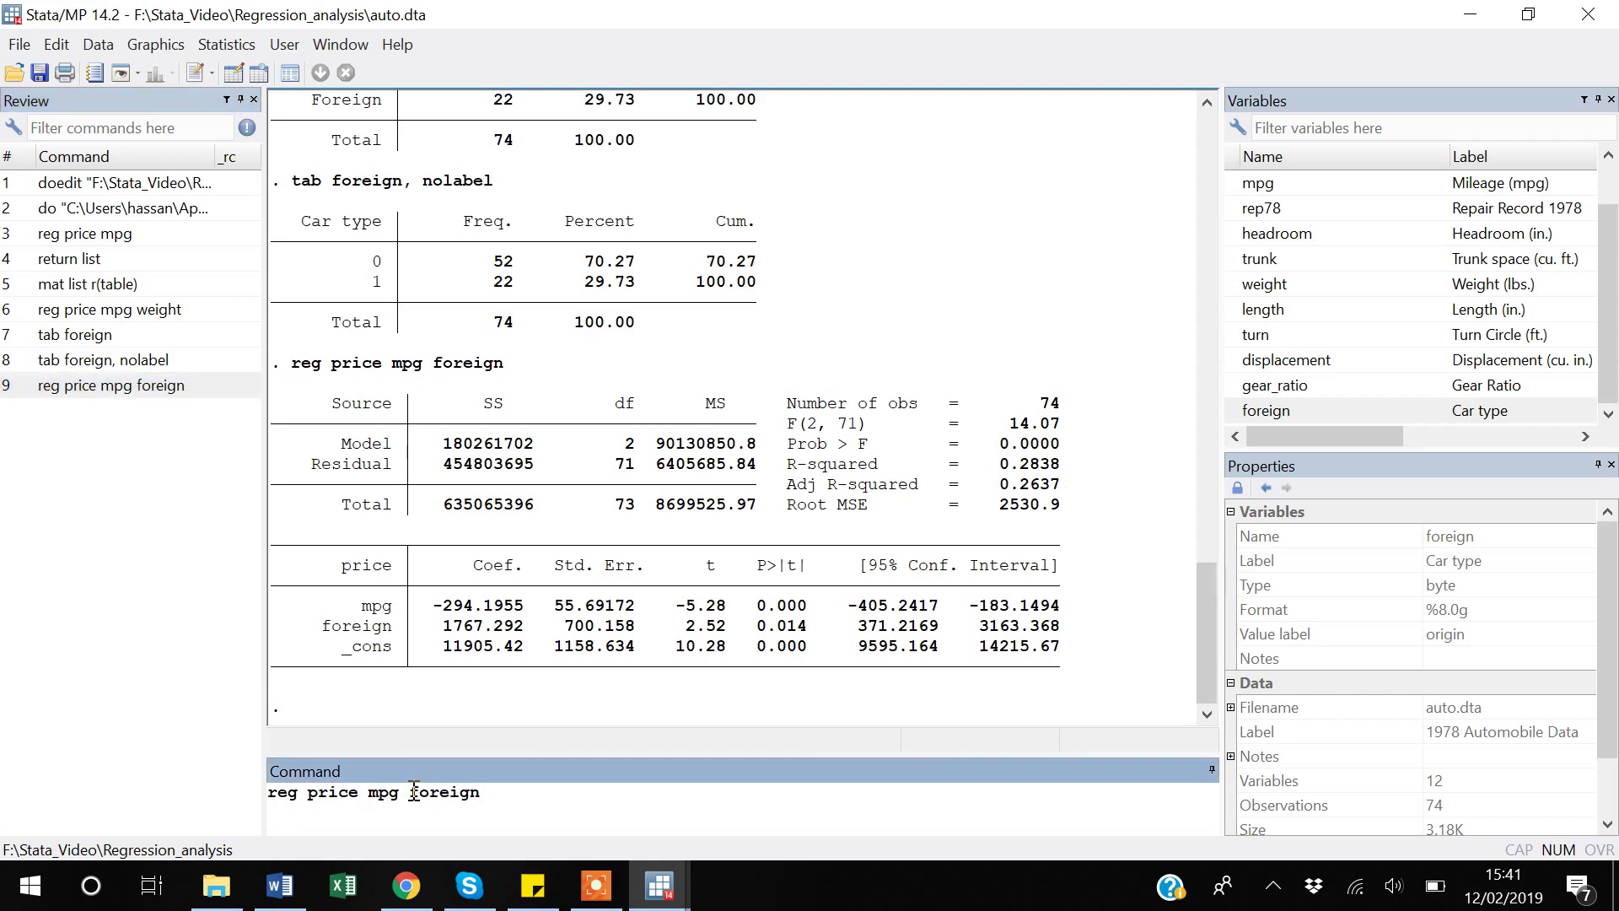
{"action": "type", "text": "ib"}
{"action": "type", "text": ".0"}
{"action": "left_click", "coordinate": [571, 803]}
{"action": "key", "text": "Return"}
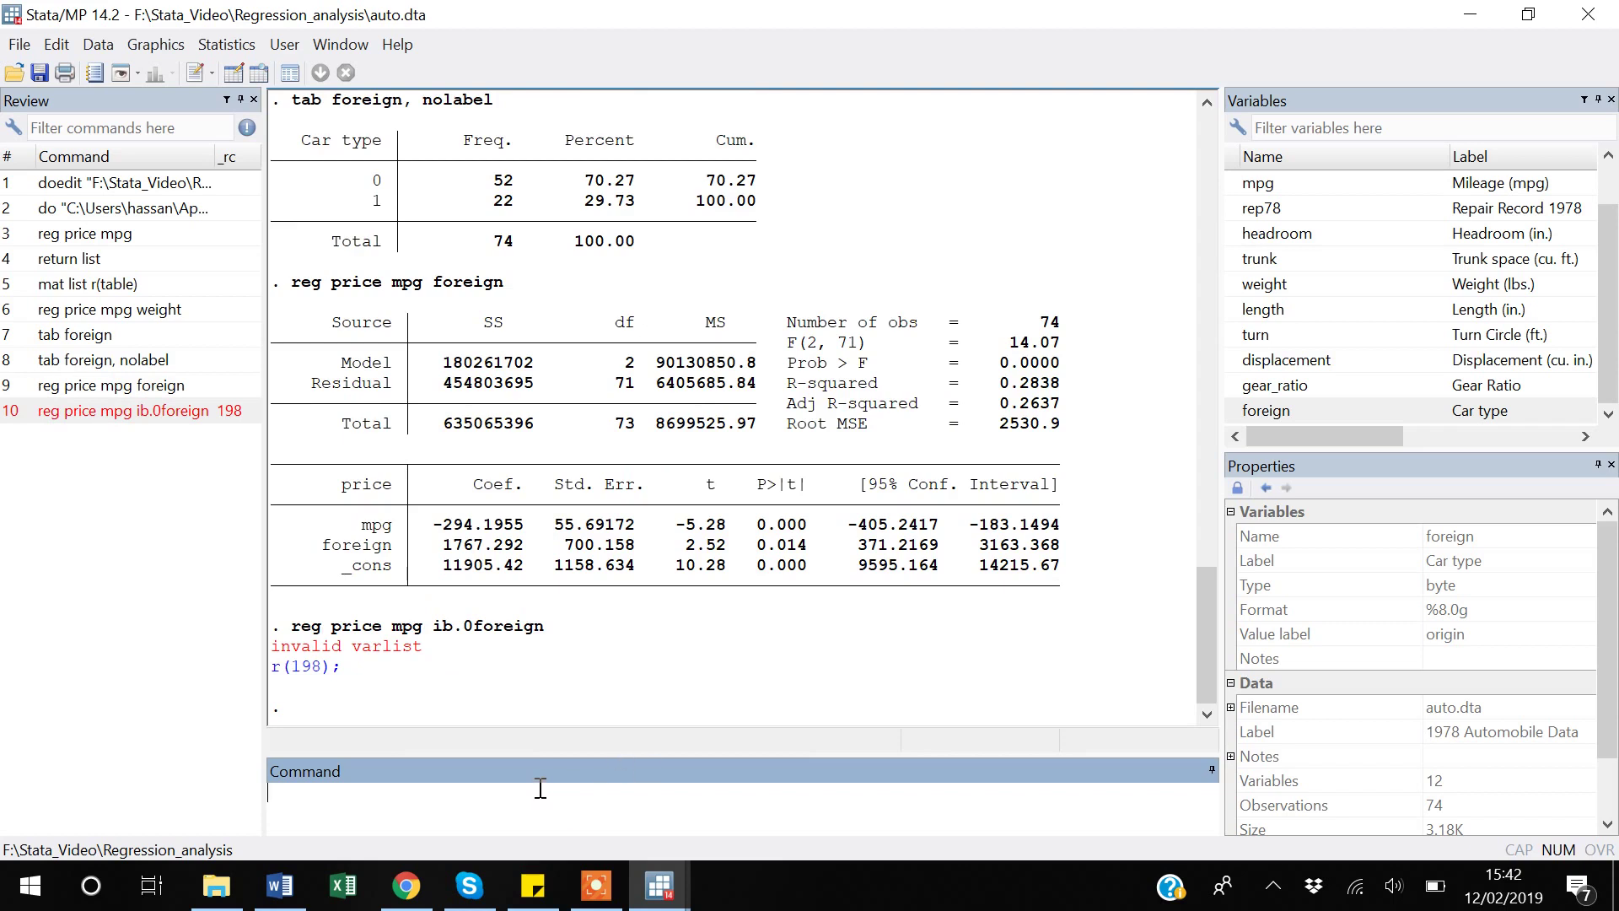
Try the regression with category 1 as the base level by running "reg price mpg ib.1foreign".
{"action": "key", "text": "Page_Up"}
{"action": "key", "text": "Left"}
{"action": "key", "text": "Left"}
{"action": "key", "text": "BackSpace"}
{"action": "type", "text": "1"}
{"action": "key", "text": "Return"}
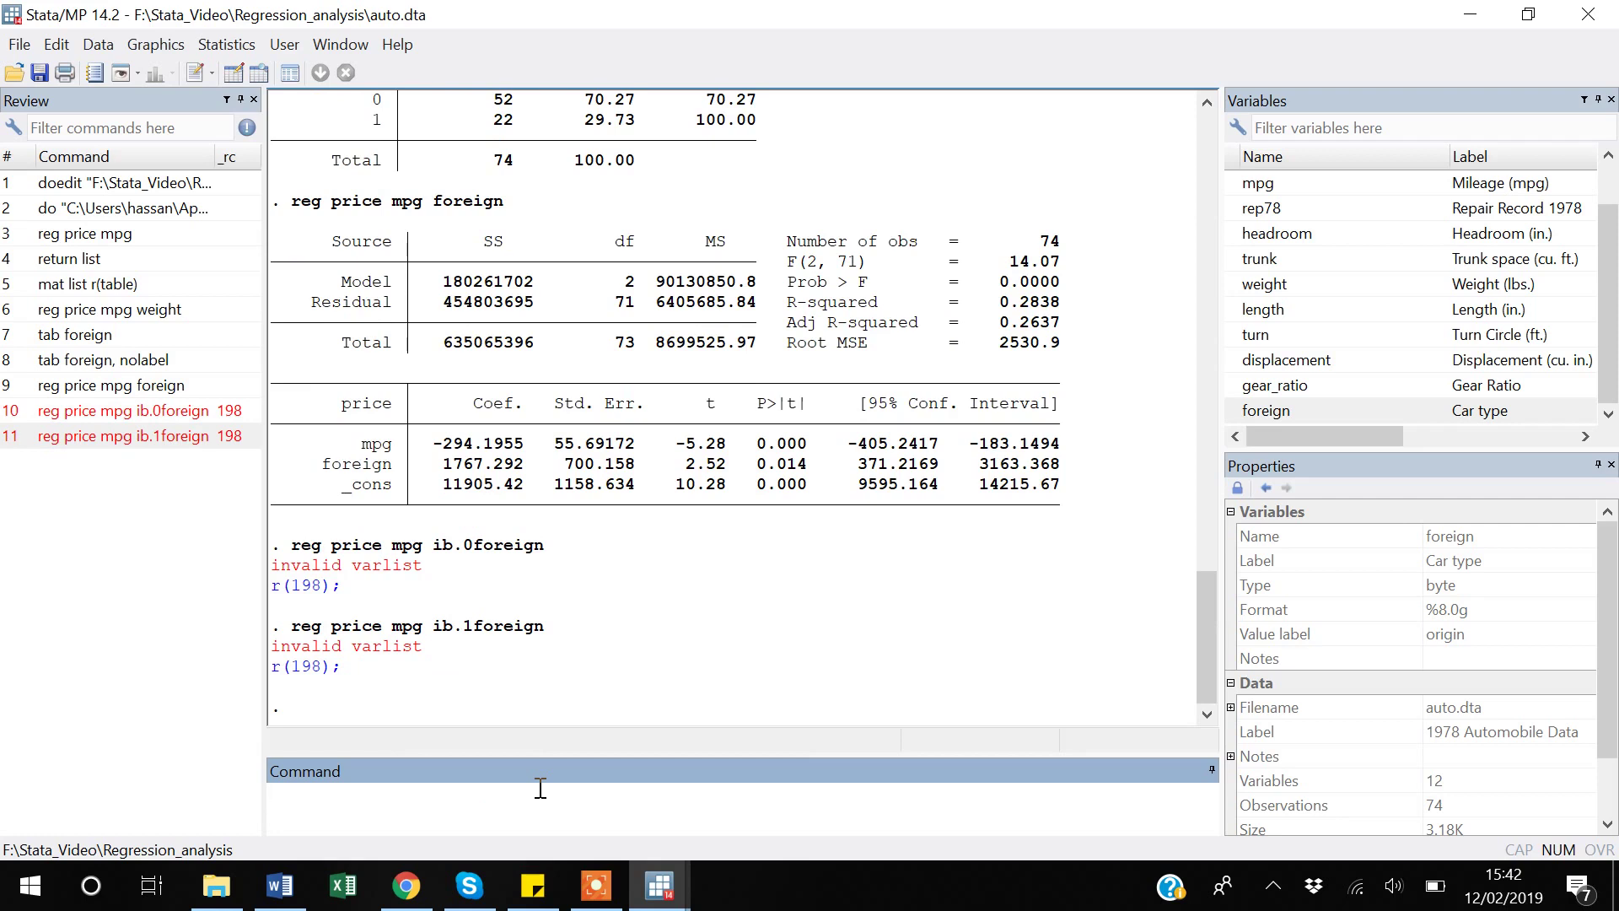
Correct the factor-variable prefix and run "reg price mpg ib1.foreign" to use foreign cars as the base category.
{"action": "key", "text": "Page_Up"}
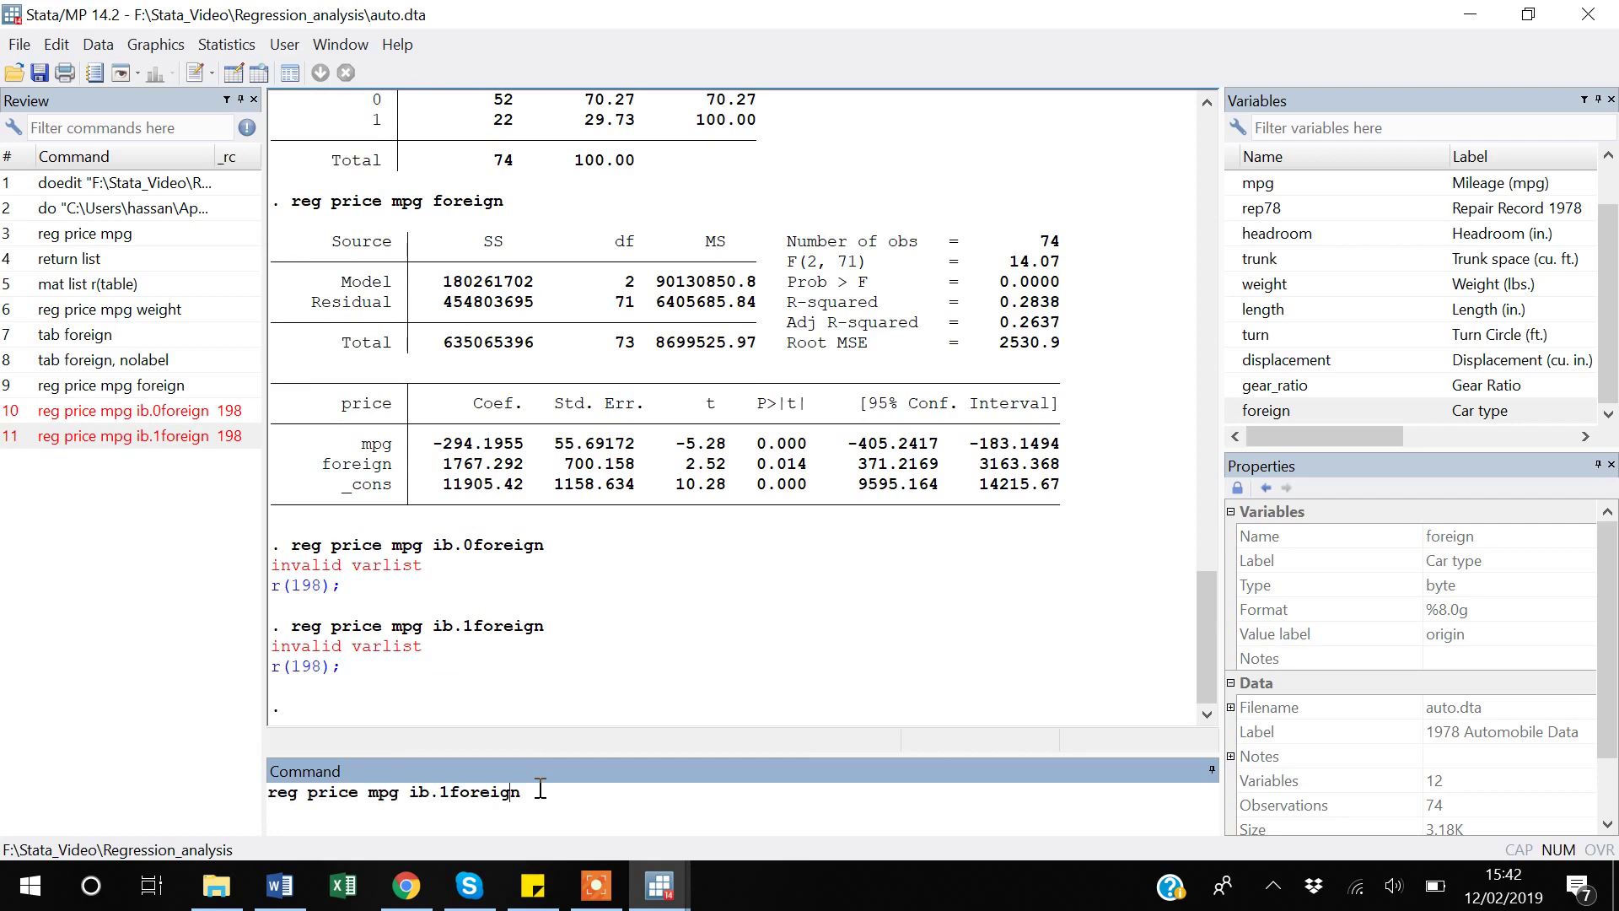
{"action": "key", "text": "BackSpace"}
{"action": "type", "text": "."}
{"action": "key", "text": "Return"}
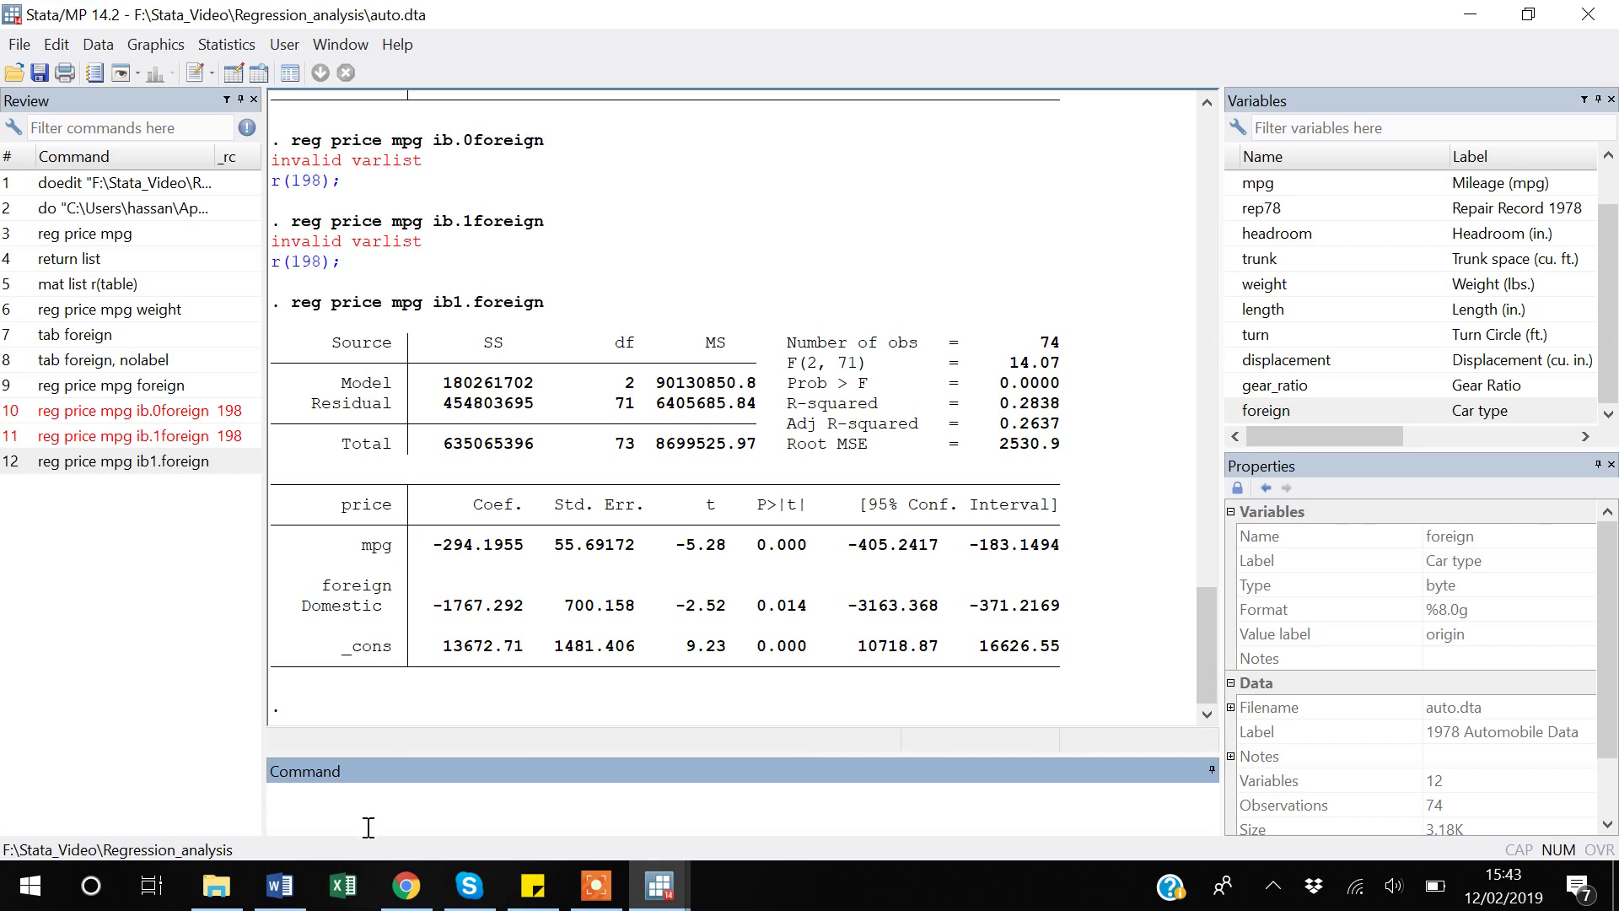
Rerun the regression with domestic cars as the base category using "reg price mpg ib0.foreign".
{"action": "key", "text": "Page_Up"}
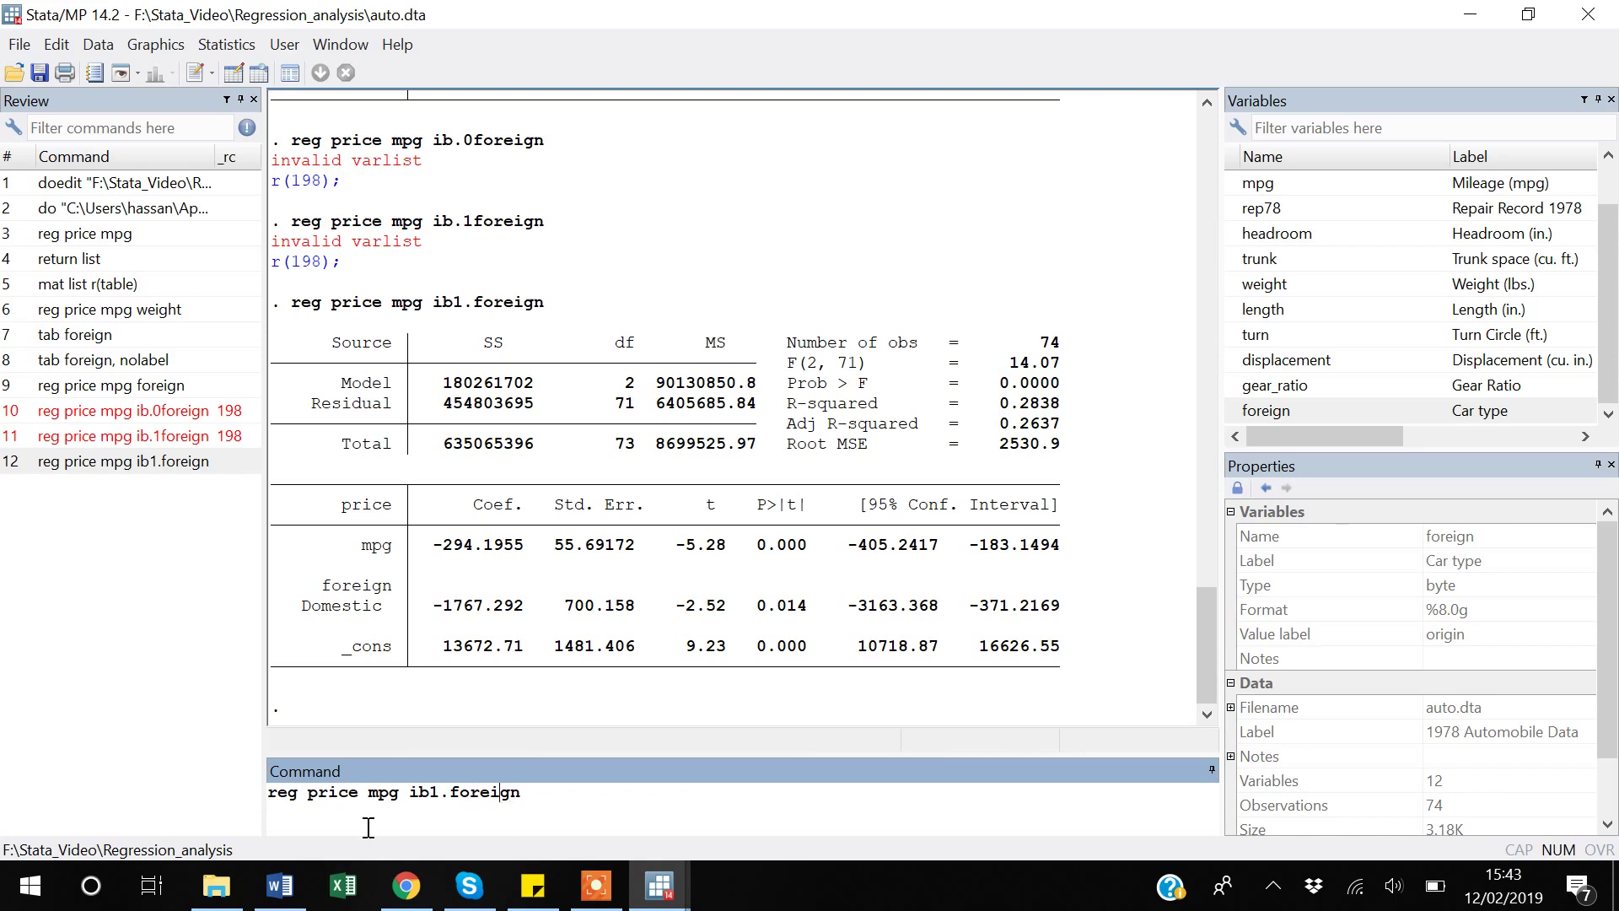
{"action": "key", "text": "BackSpace"}
{"action": "type", "text": "0"}
{"action": "key", "text": "Return"}
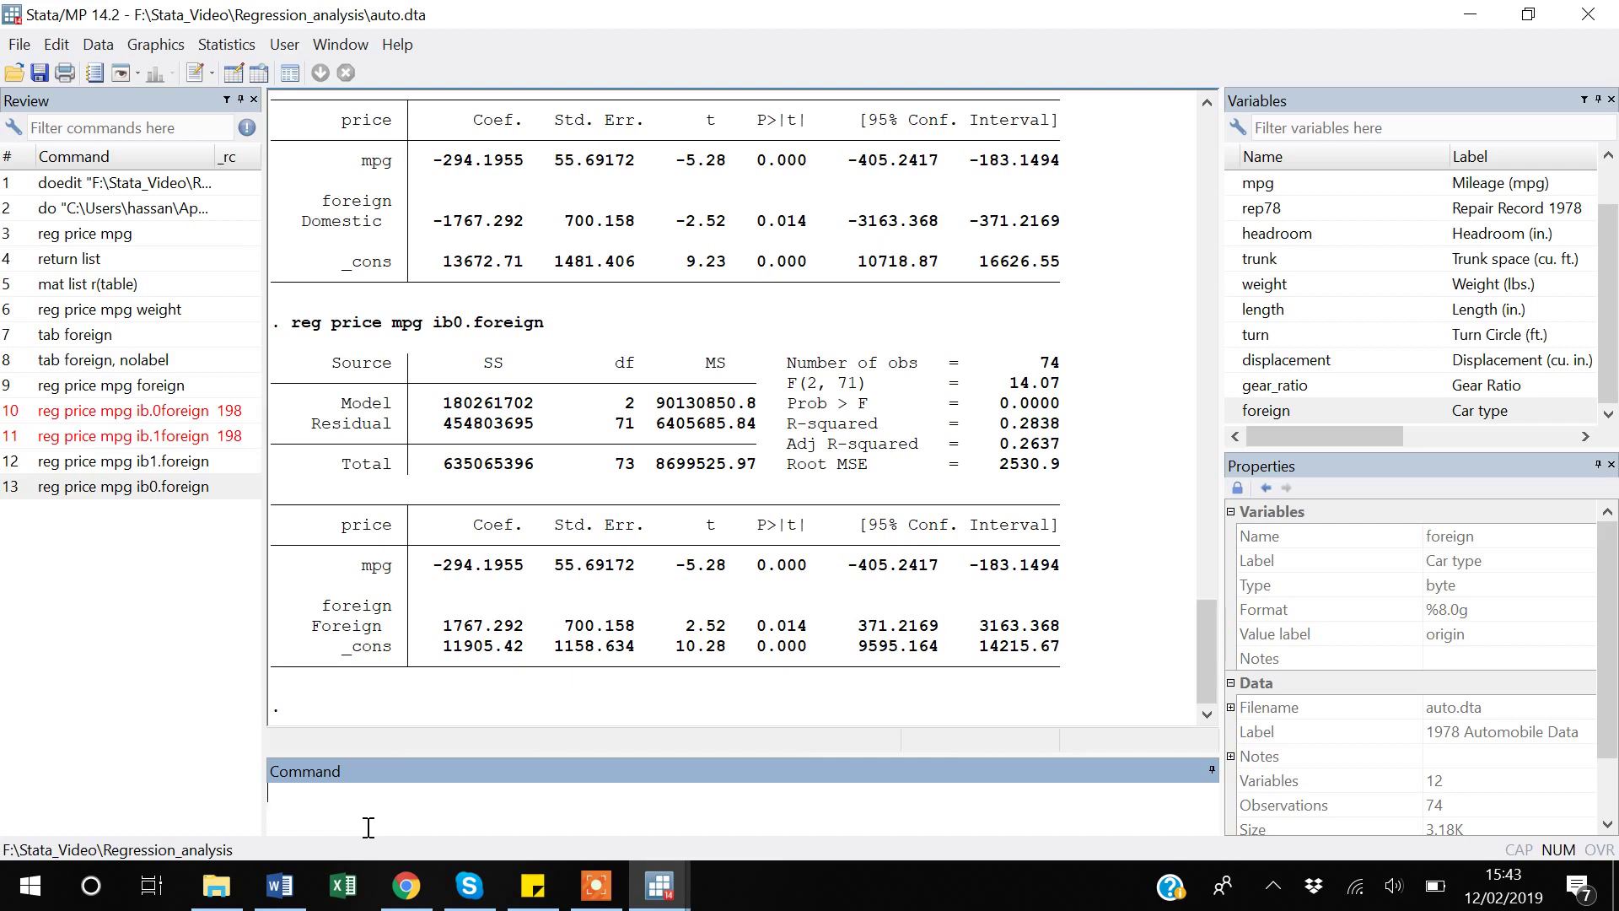
Open the regression documentation with "help reg" and review its syntax, options, examples and stored results.
{"action": "type", "text": "help reg"}
{"action": "key", "text": "Return"}
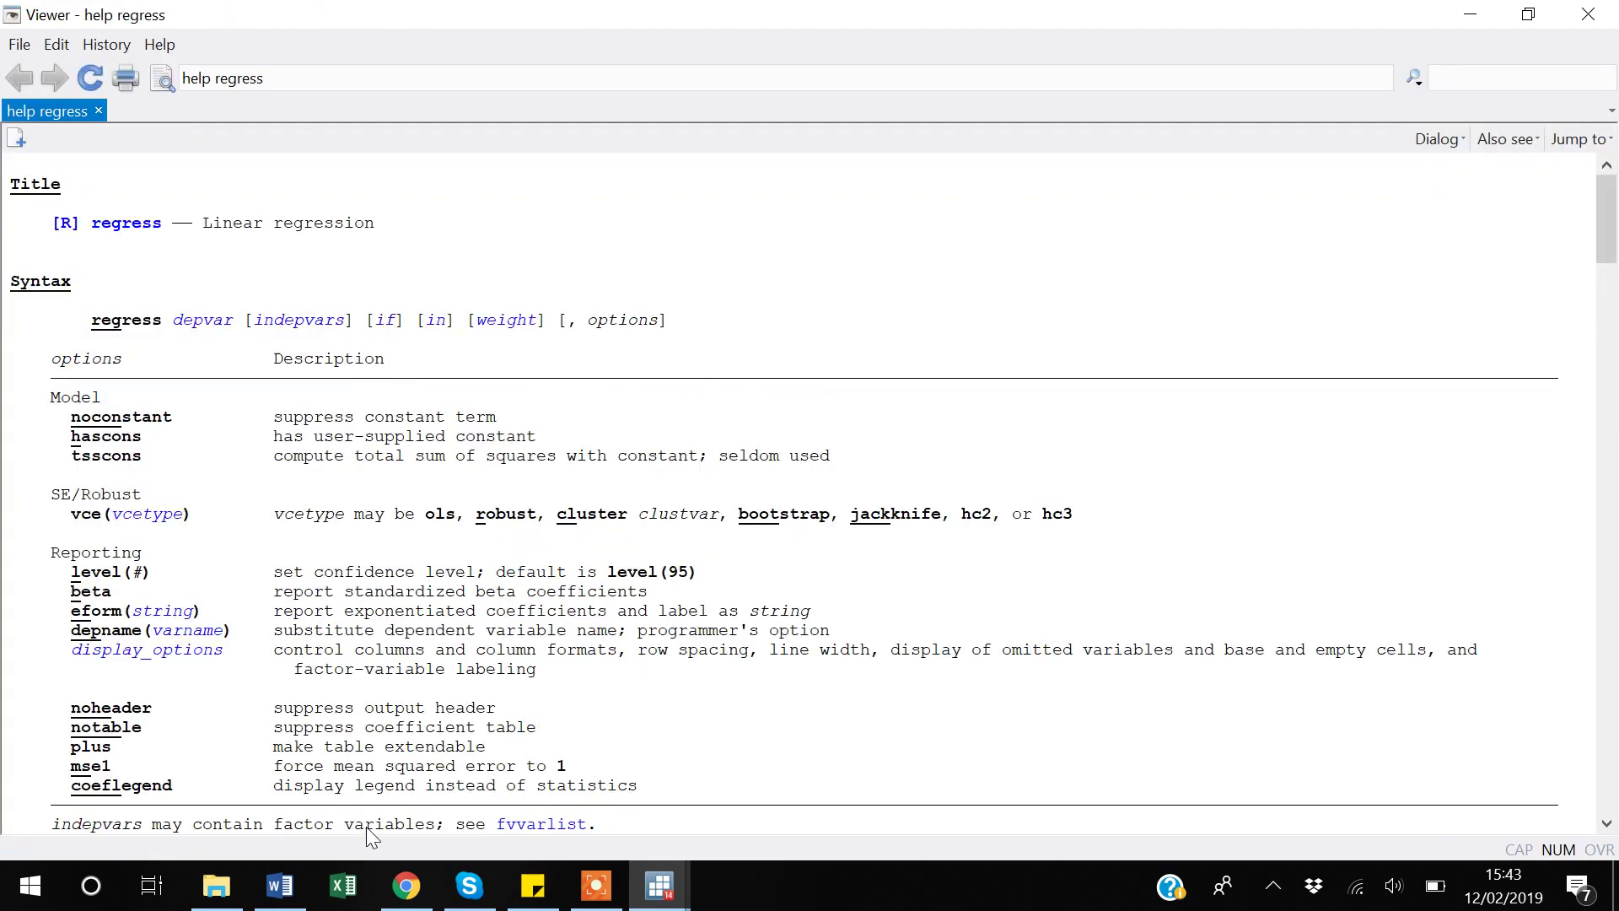
{"action": "scroll", "coordinate": [537, 533], "scroll_direction": "down", "scroll_amount": 3}
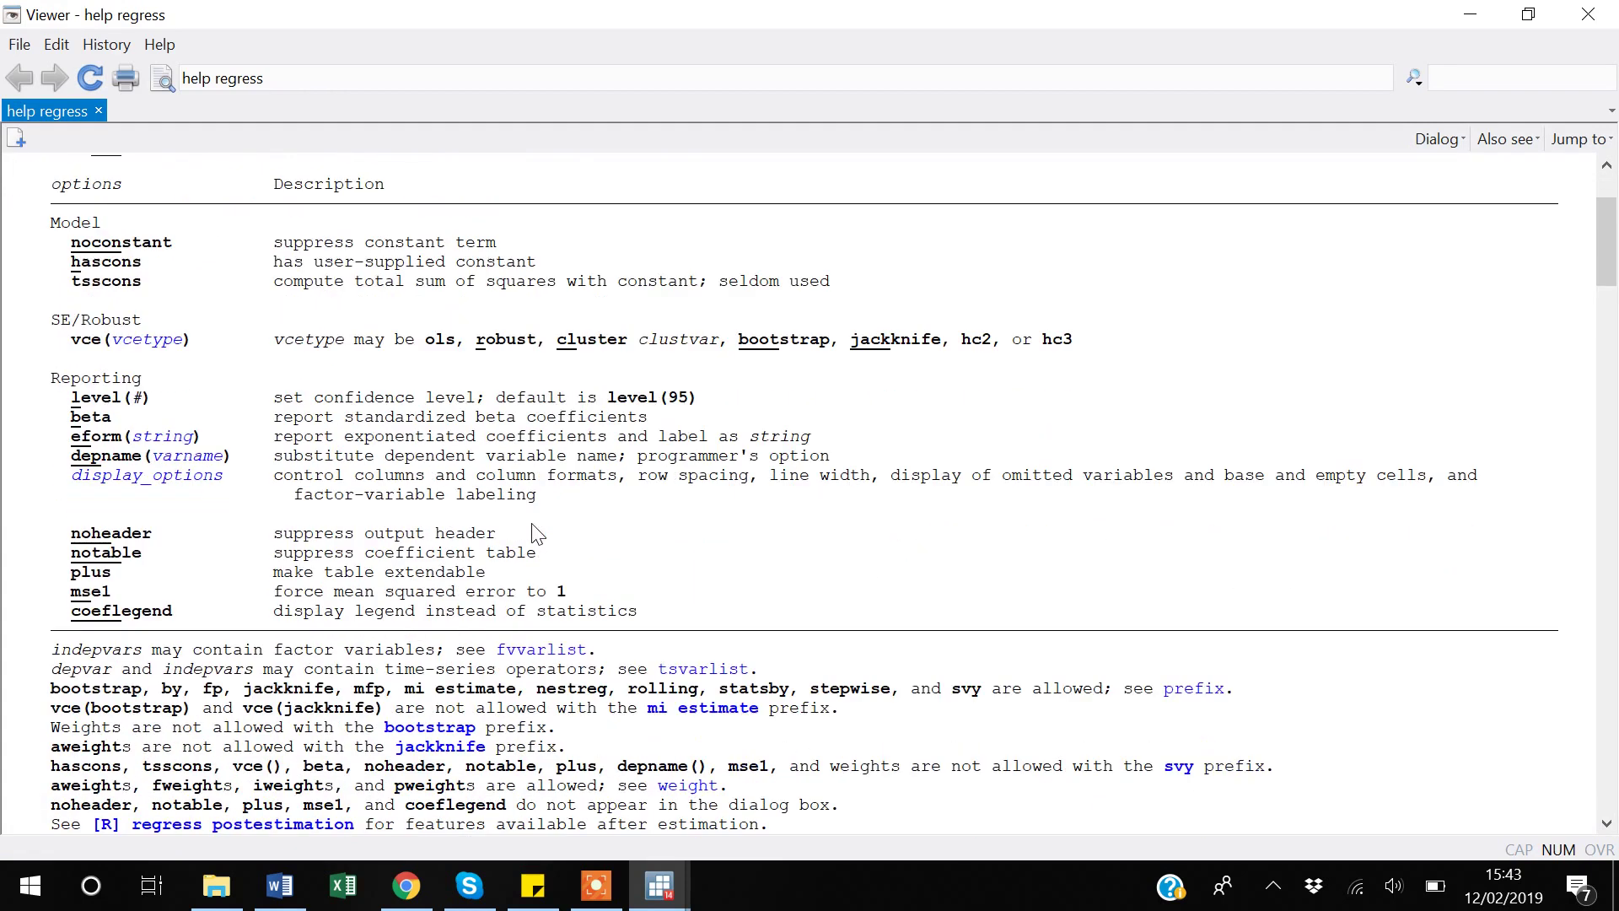
{"action": "scroll", "coordinate": [537, 533], "scroll_direction": "up", "scroll_amount": 3}
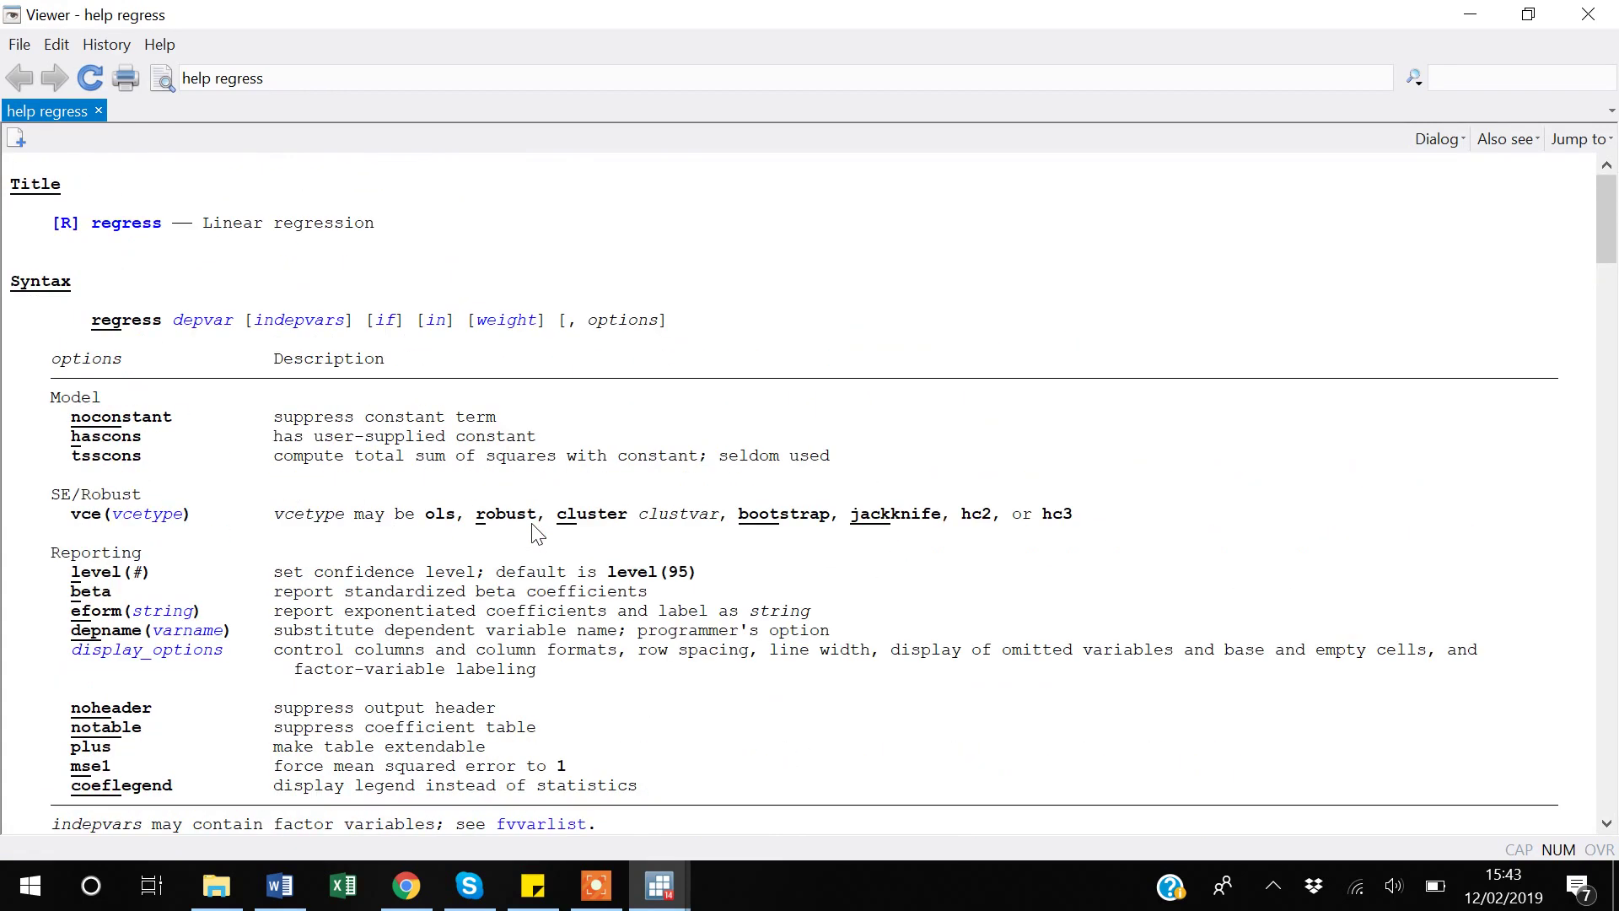
{"action": "scroll", "coordinate": [536, 532], "scroll_direction": "down", "scroll_amount": 11}
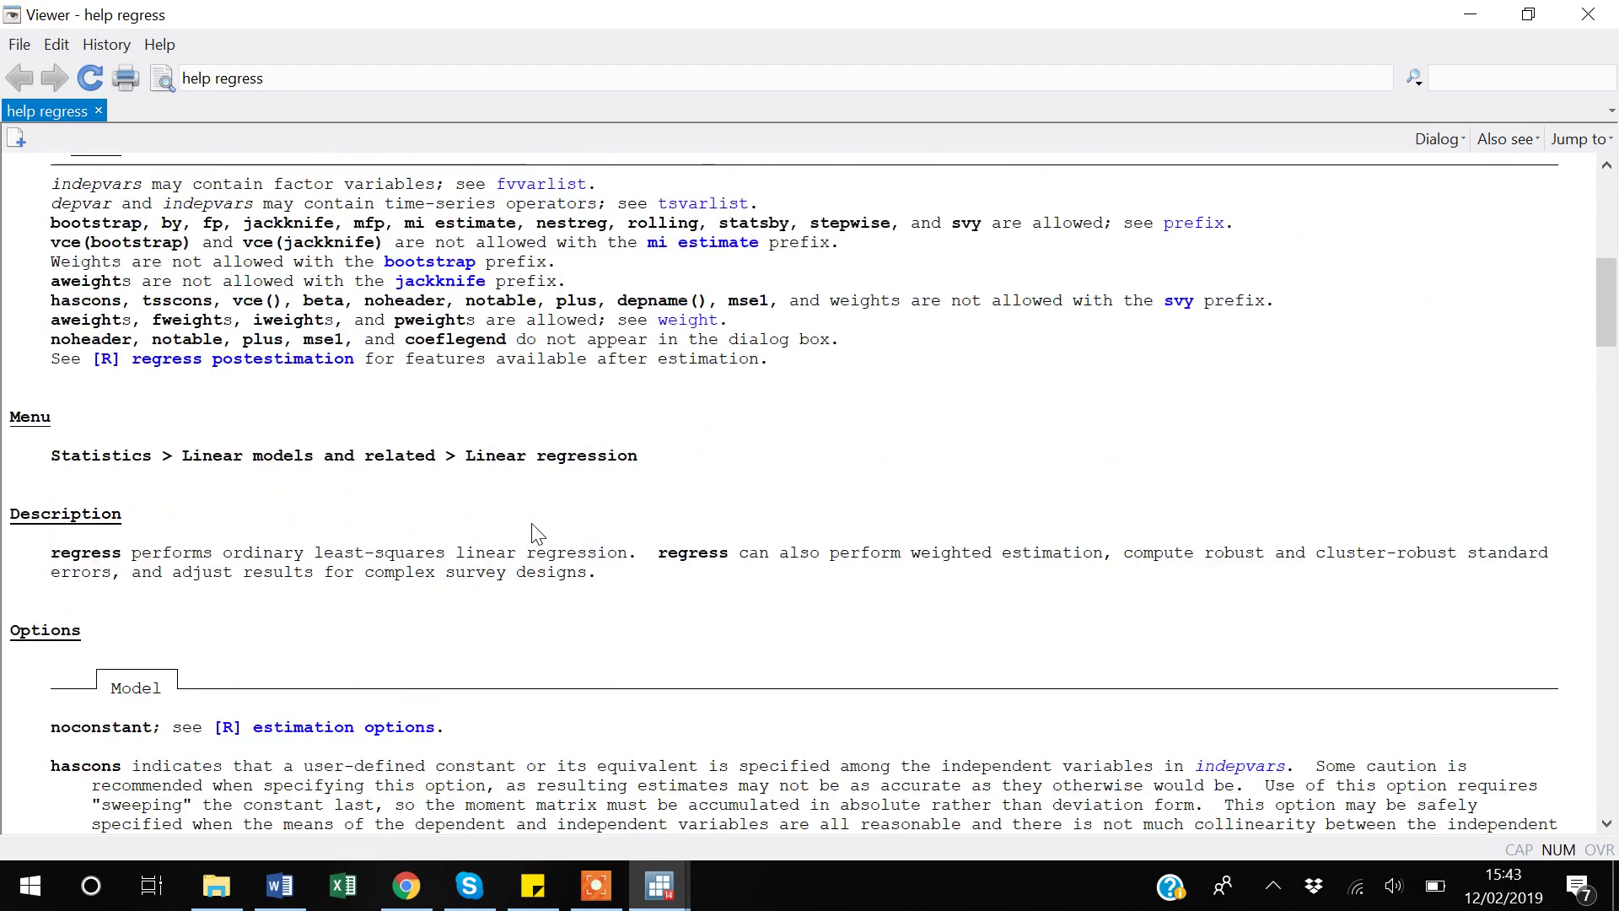
{"action": "scroll", "coordinate": [537, 533], "scroll_direction": "down", "scroll_amount": 17}
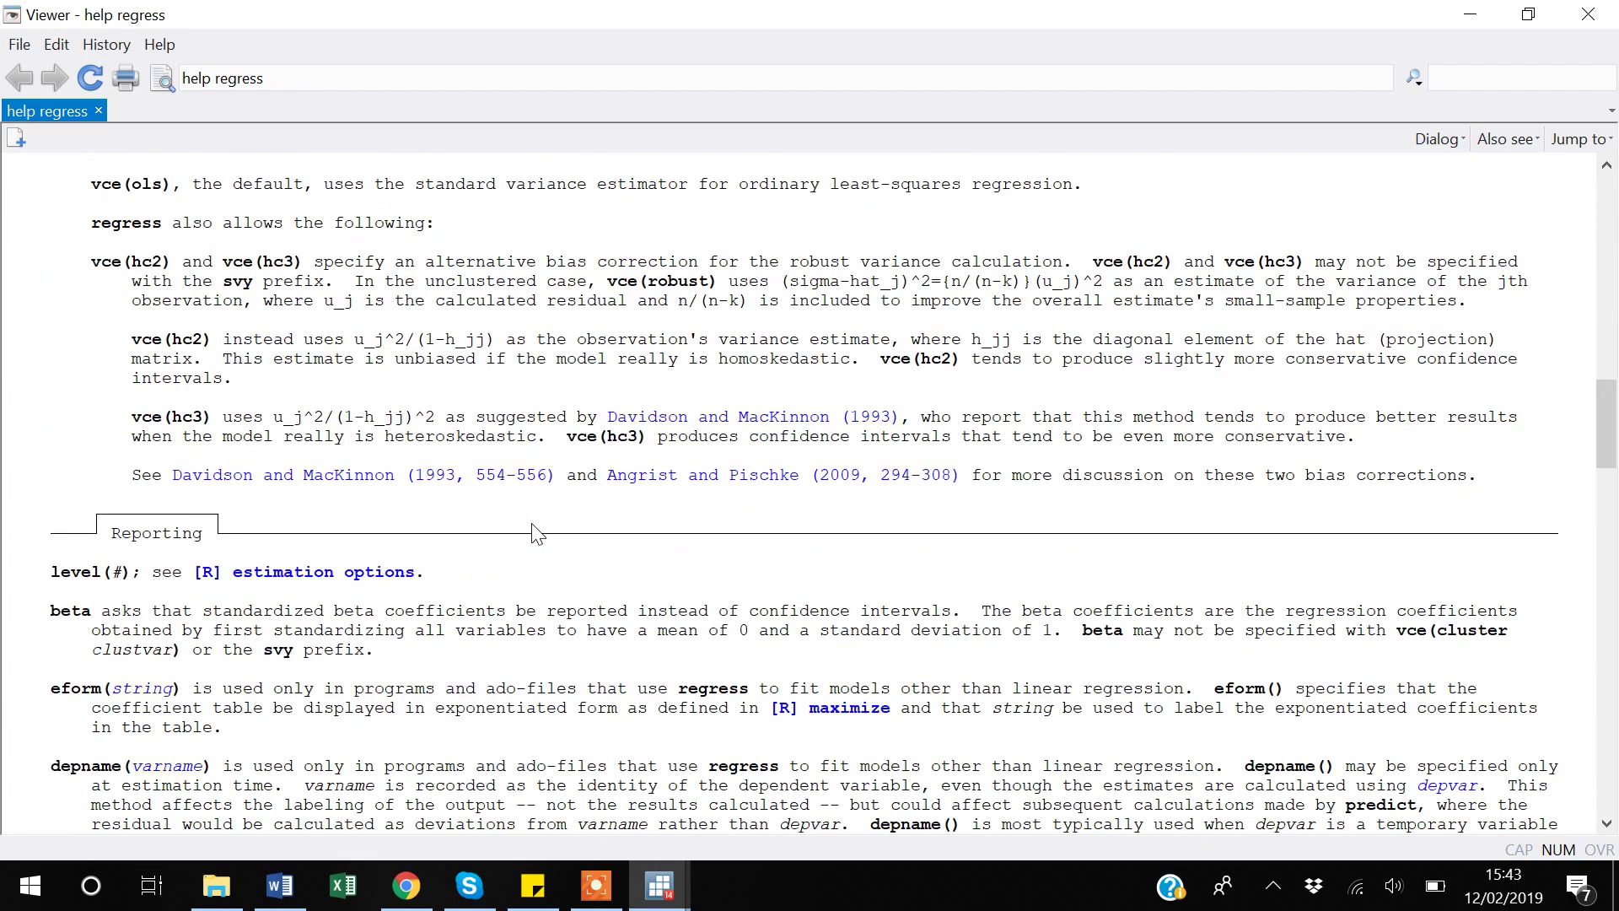
{"action": "scroll", "coordinate": [537, 532], "scroll_direction": "down", "scroll_amount": 20}
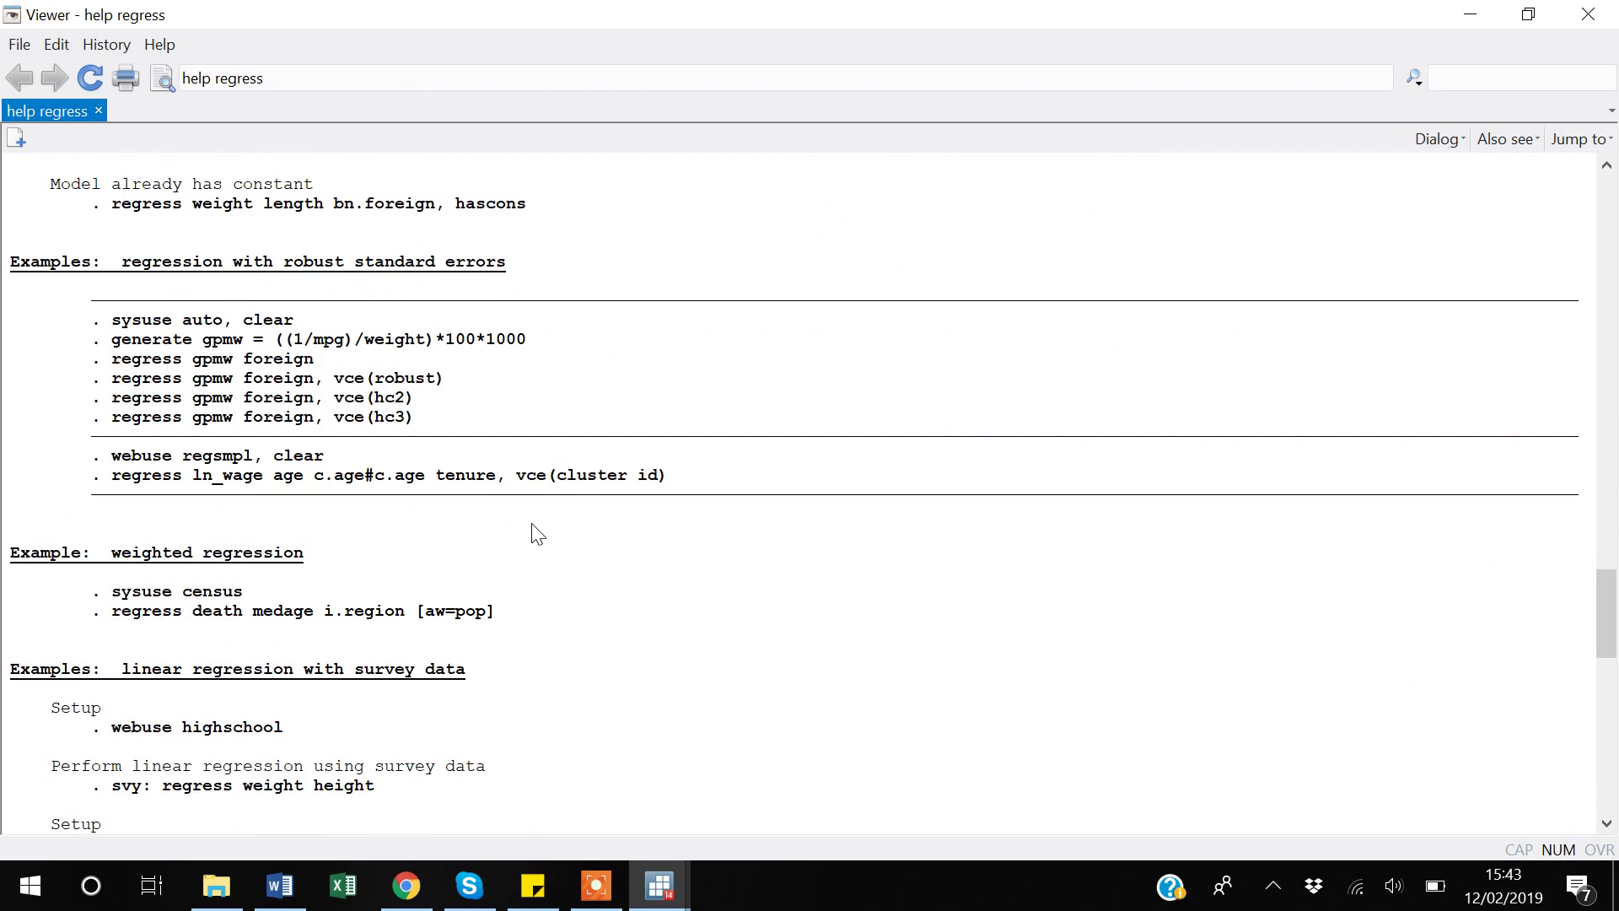
{"action": "scroll", "coordinate": [536, 532], "scroll_direction": "down", "scroll_amount": 6}
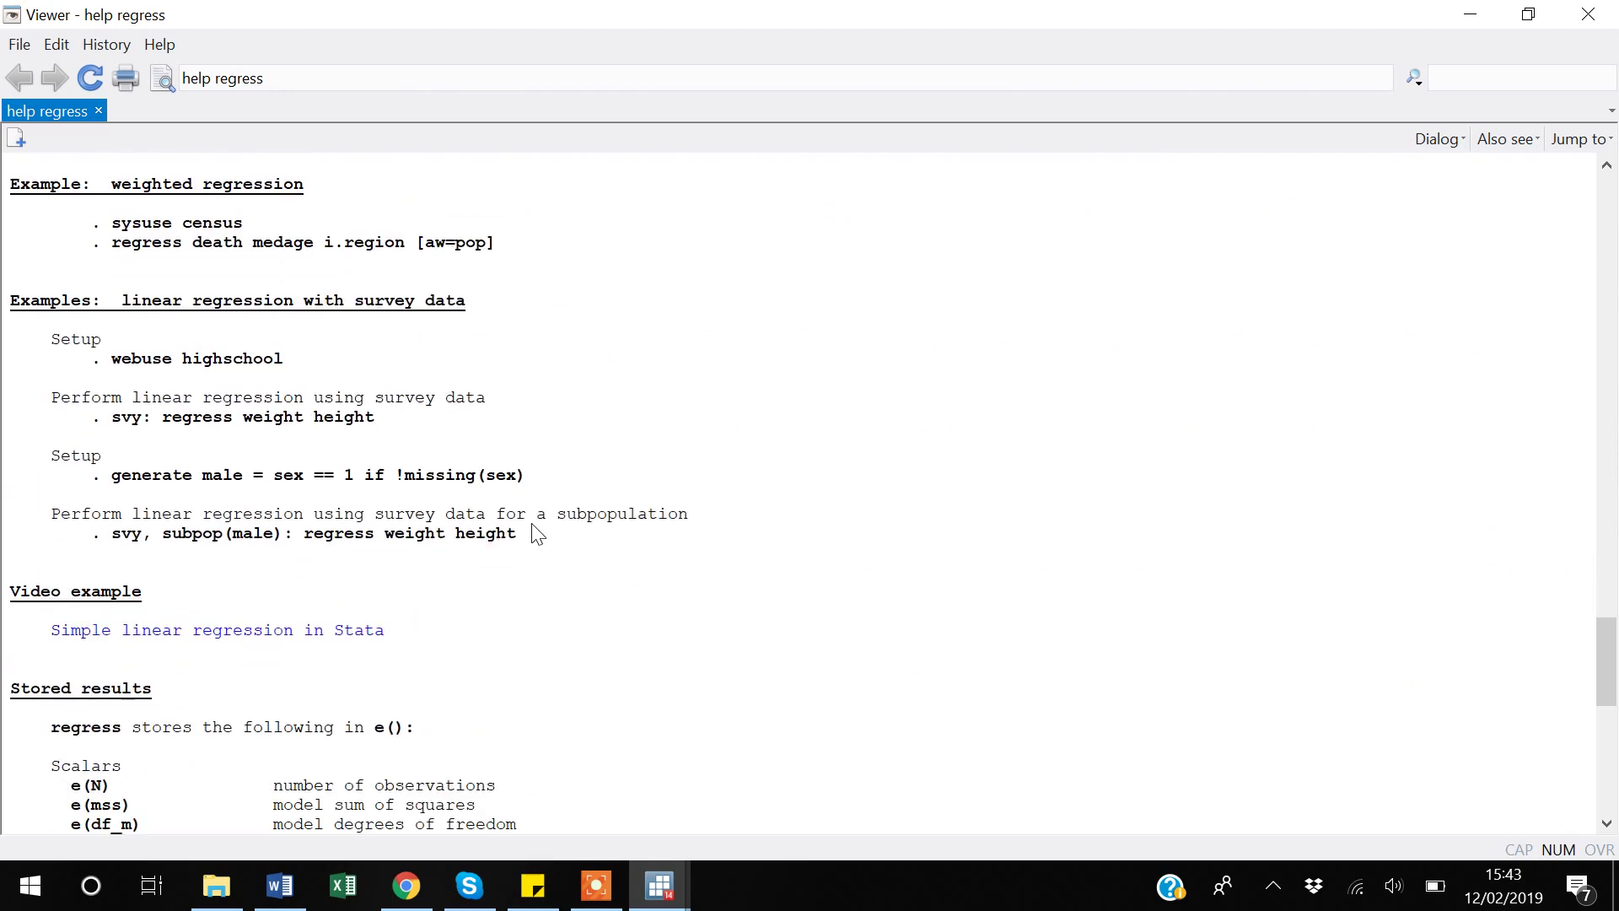
{"action": "scroll", "coordinate": [537, 533], "scroll_direction": "down", "scroll_amount": 1}
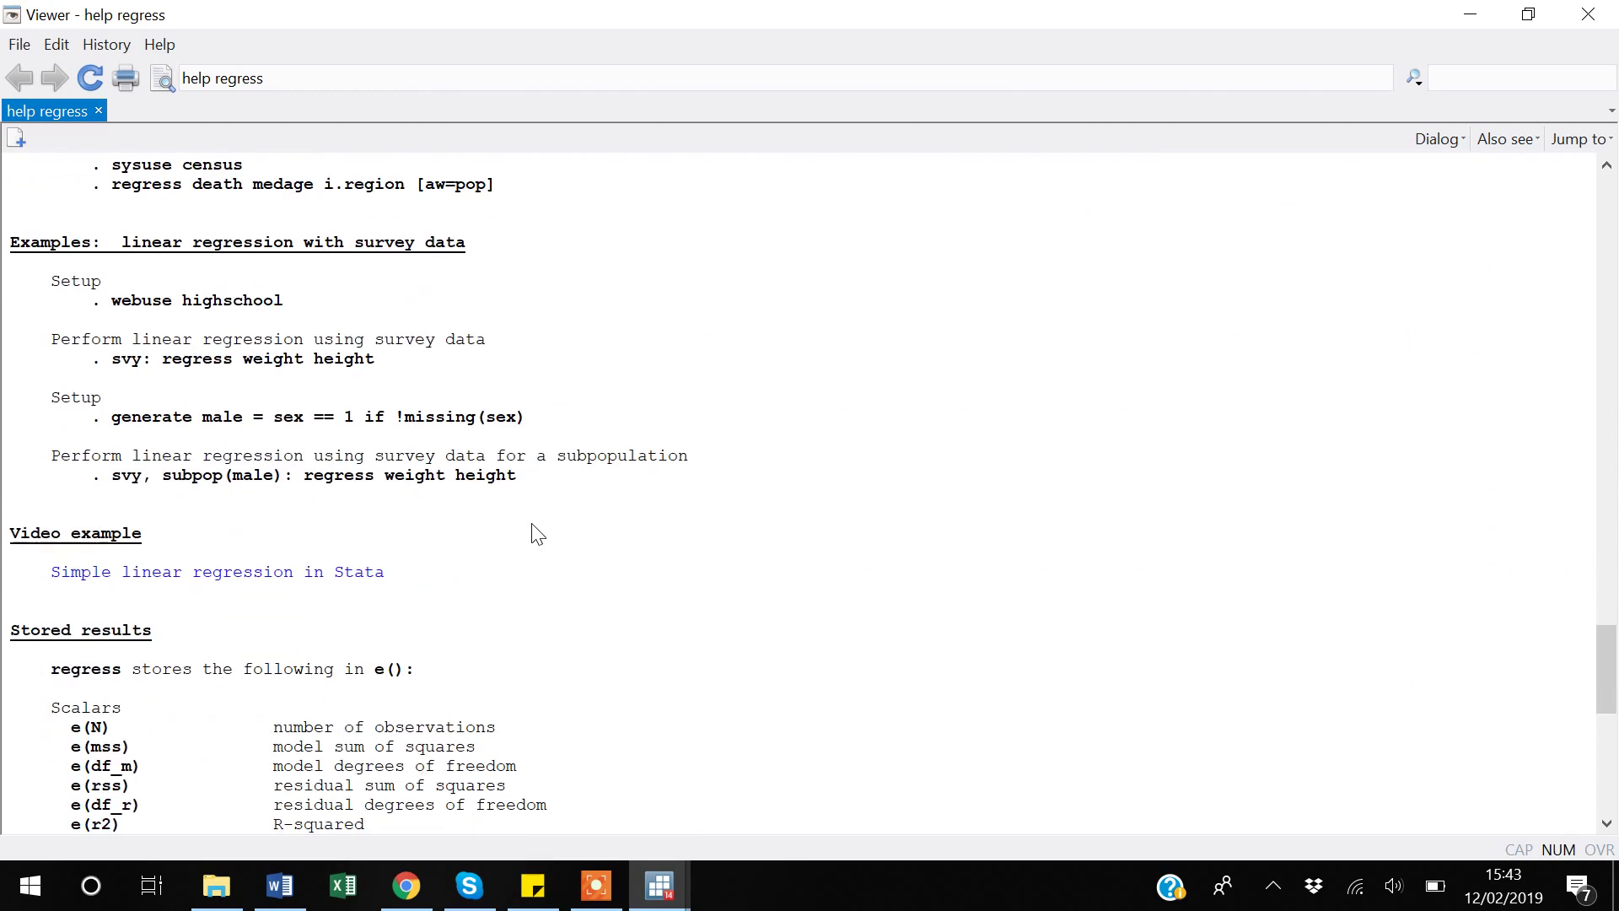
{"action": "scroll", "coordinate": [536, 532], "scroll_direction": "down", "scroll_amount": 1}
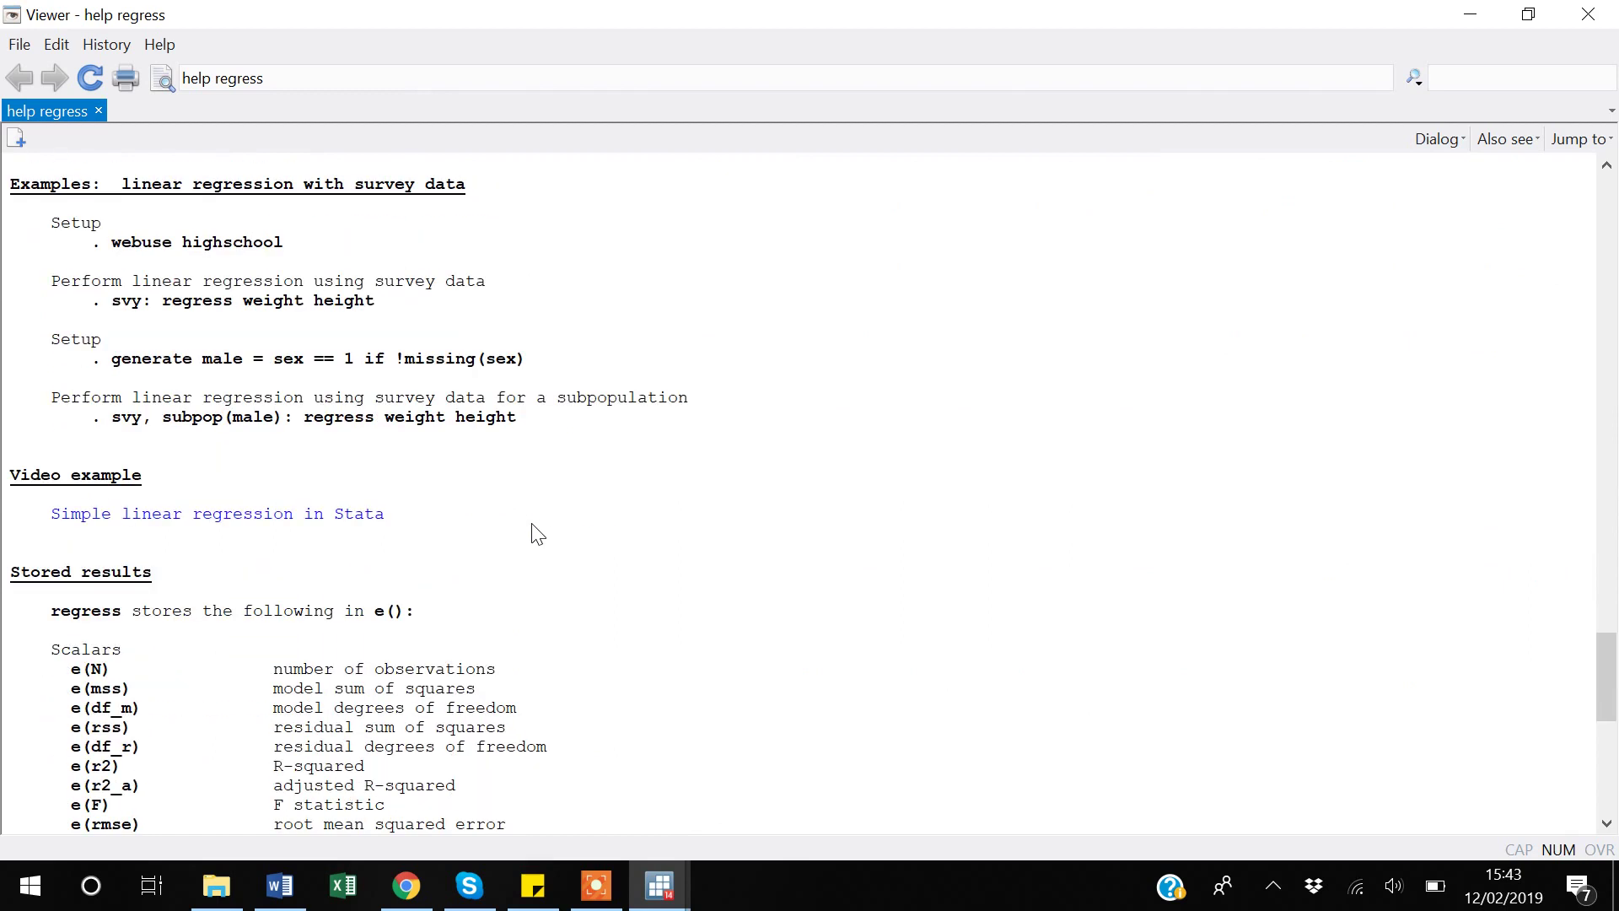
{"action": "scroll", "coordinate": [536, 533], "scroll_direction": "down", "scroll_amount": 1}
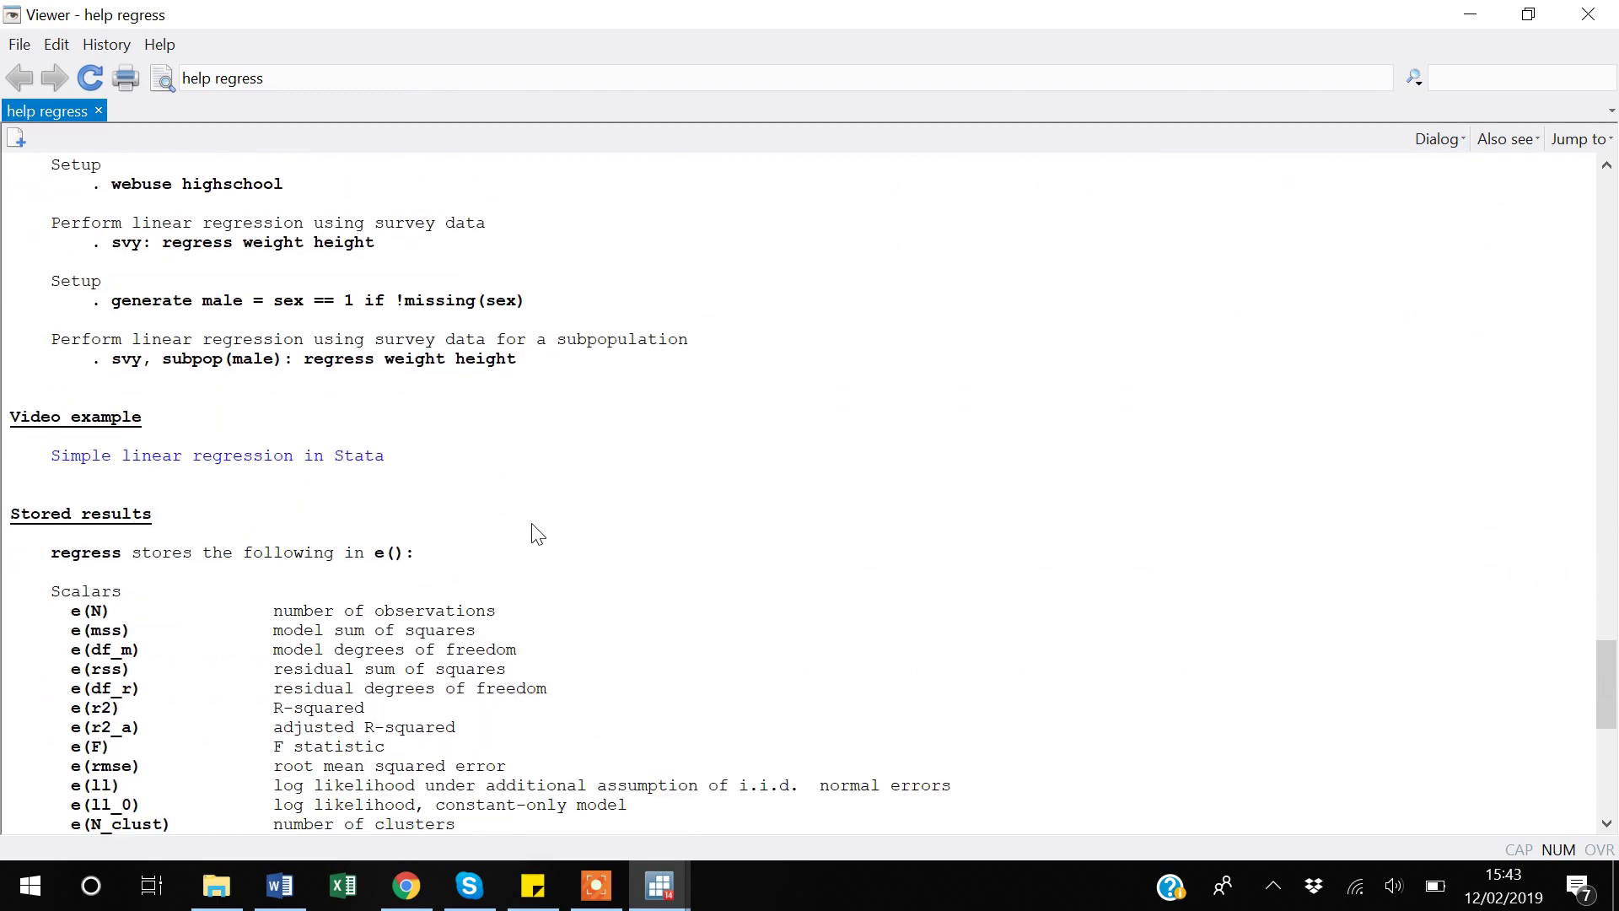
{"action": "scroll", "coordinate": [537, 533], "scroll_direction": "down", "scroll_amount": 9}
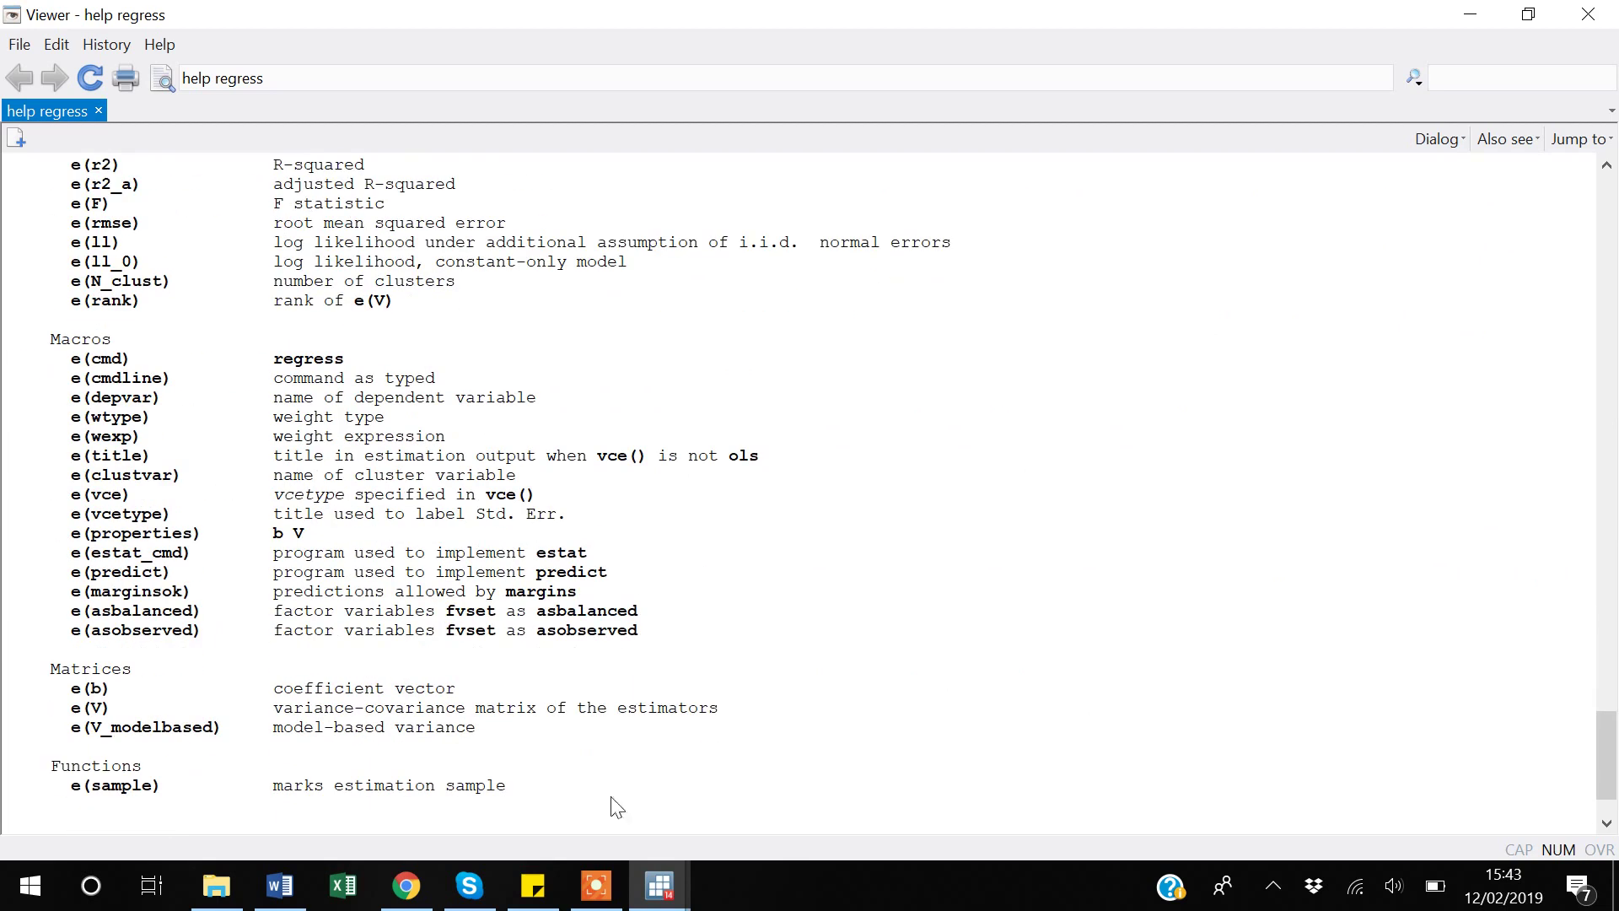
{"action": "left_click", "coordinate": [596, 885]}
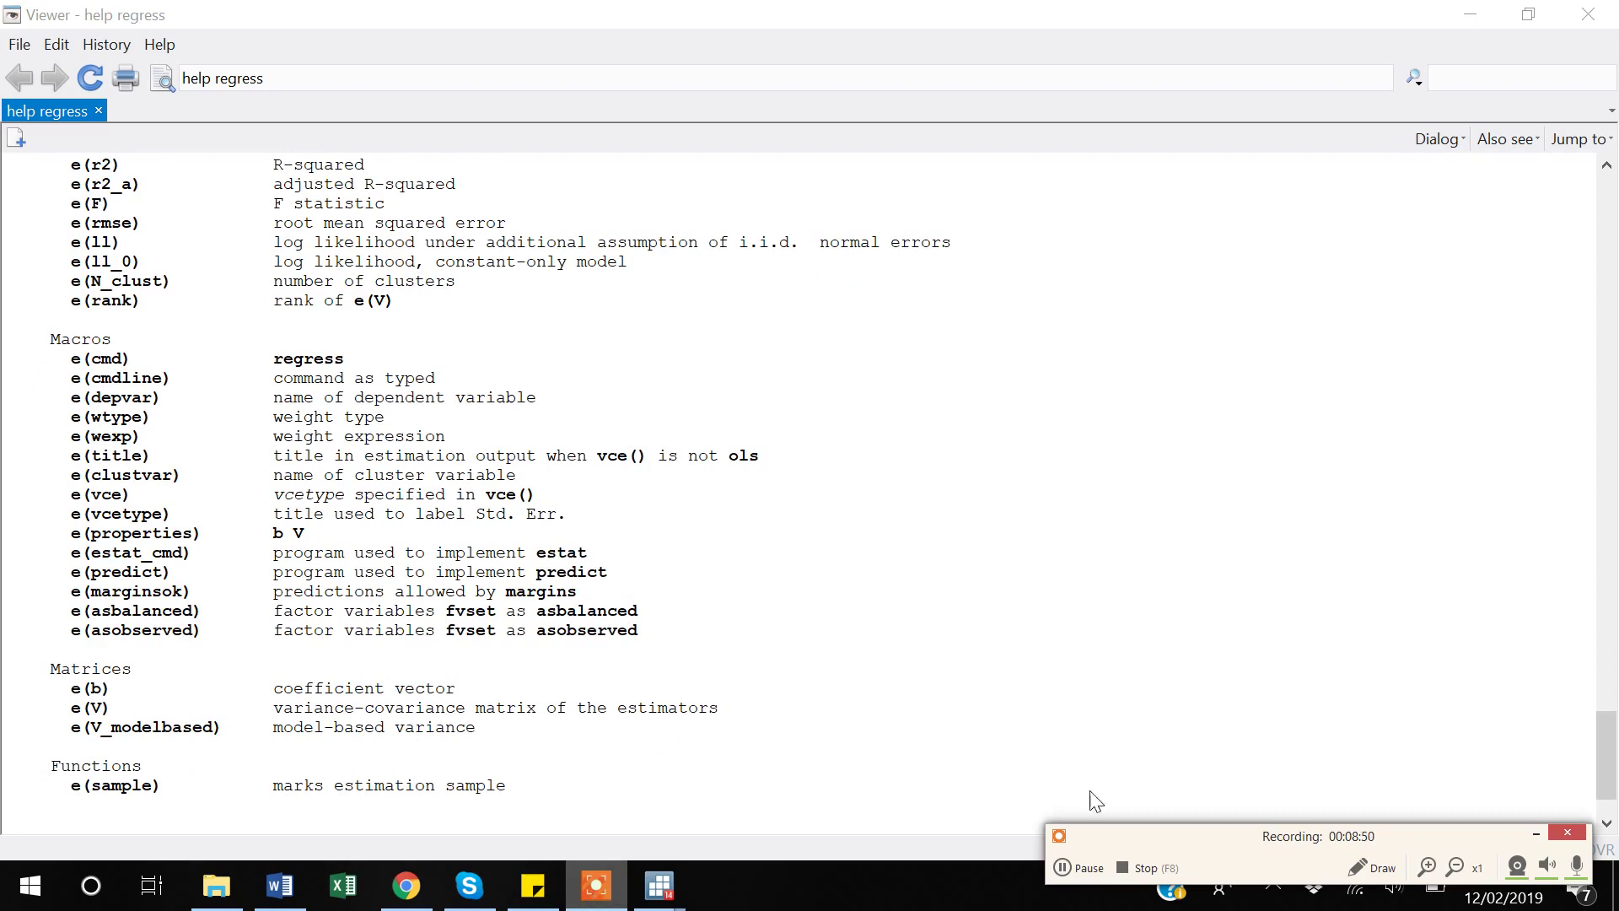